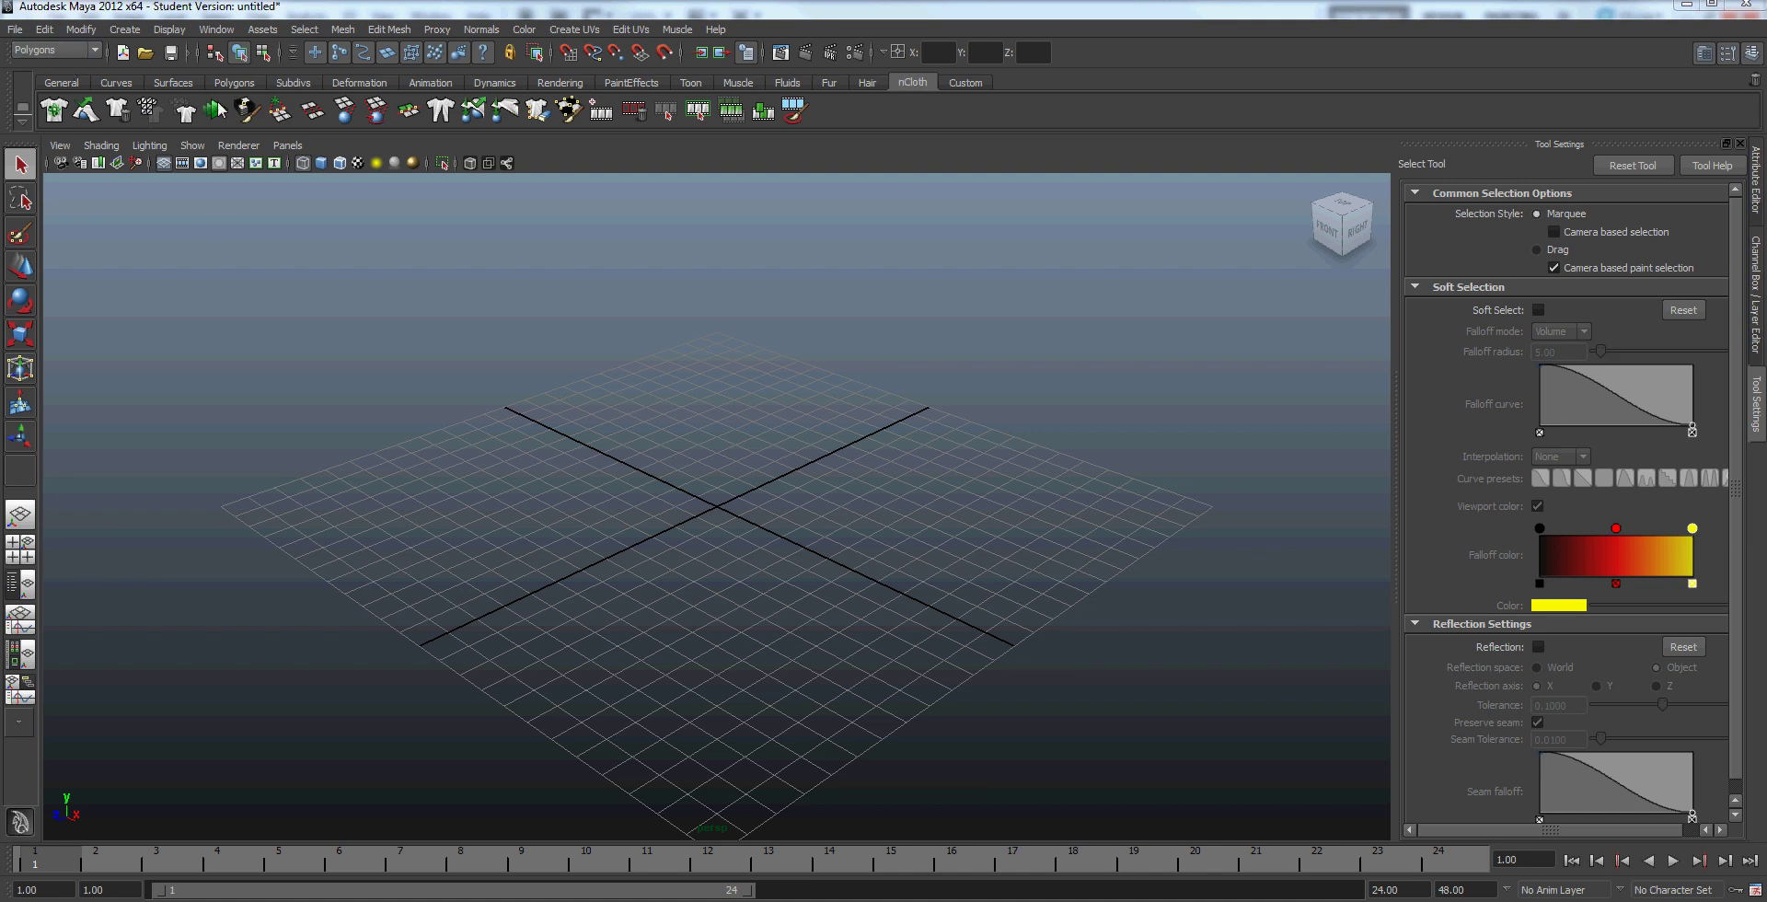
Step: Create a polygon plane and scale it up into a large ground
{"action": "left_click", "coordinate": [126, 30]}
{"action": "mouse_move", "coordinate": [217, 76]}
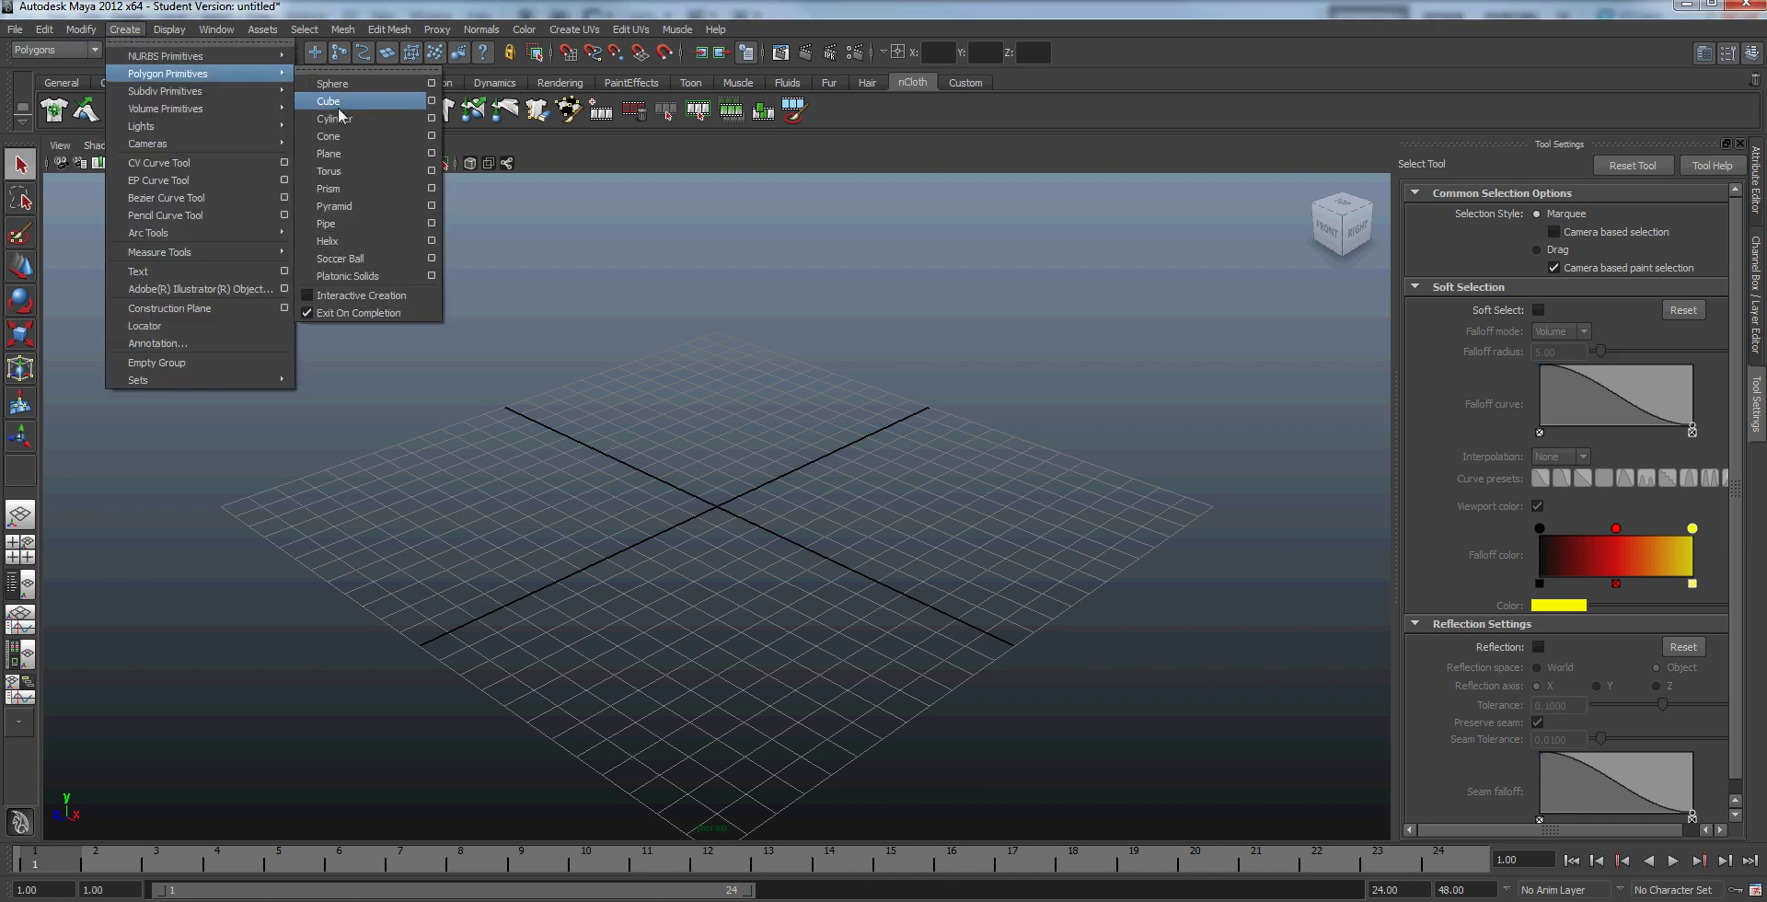
{"action": "left_click", "coordinate": [329, 154]}
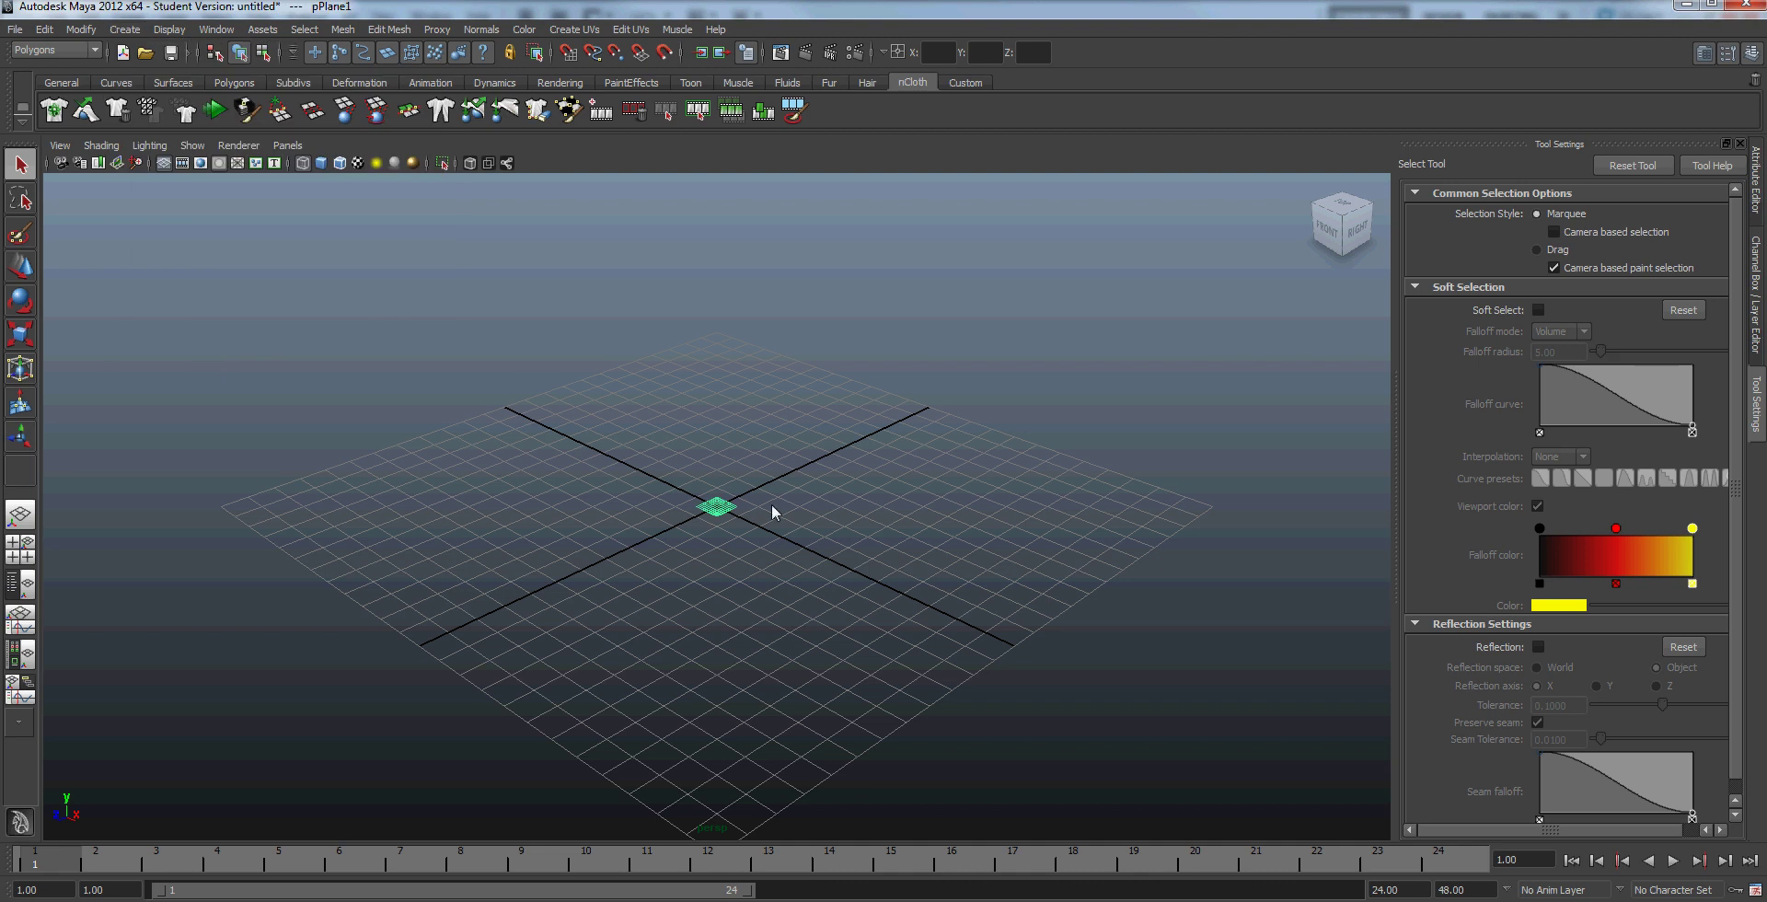
{"action": "key", "text": "r"}
{"action": "left_click_drag", "start_coordinate": [719, 505], "coordinate": [1148, 447]}
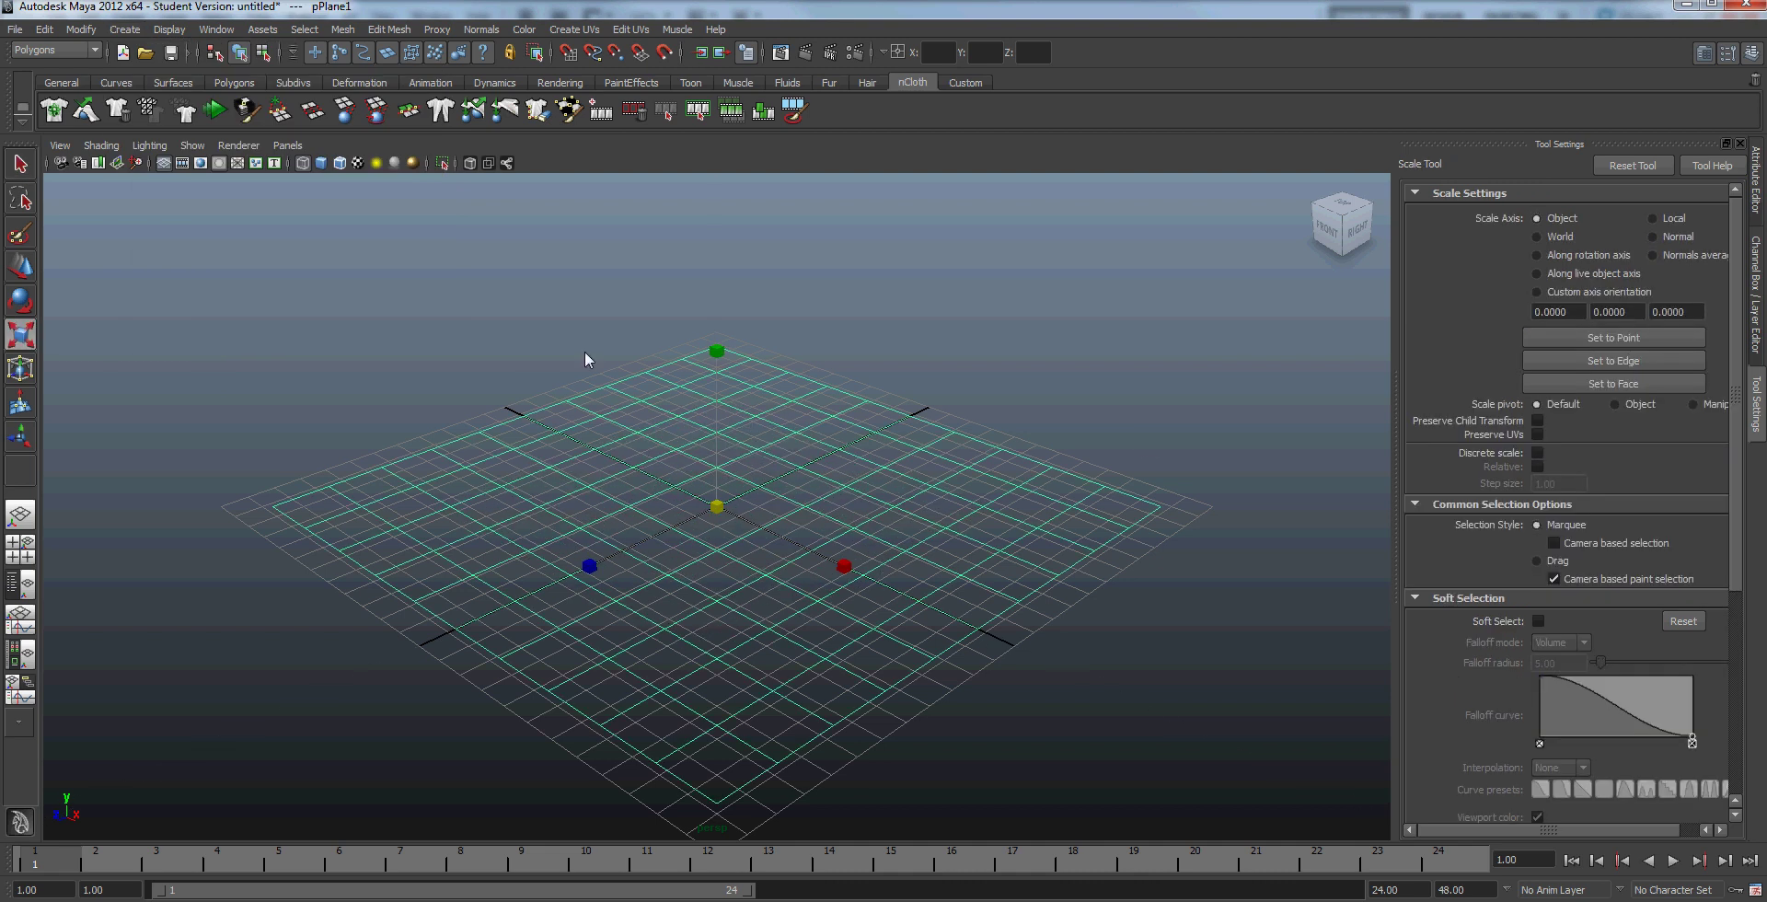
Step: Create a polygon cube and raise it slightly along the Y axis
{"action": "left_click", "coordinate": [124, 28]}
{"action": "mouse_move", "coordinate": [207, 76]}
{"action": "left_click", "coordinate": [323, 101]}
{"action": "key", "text": "w"}
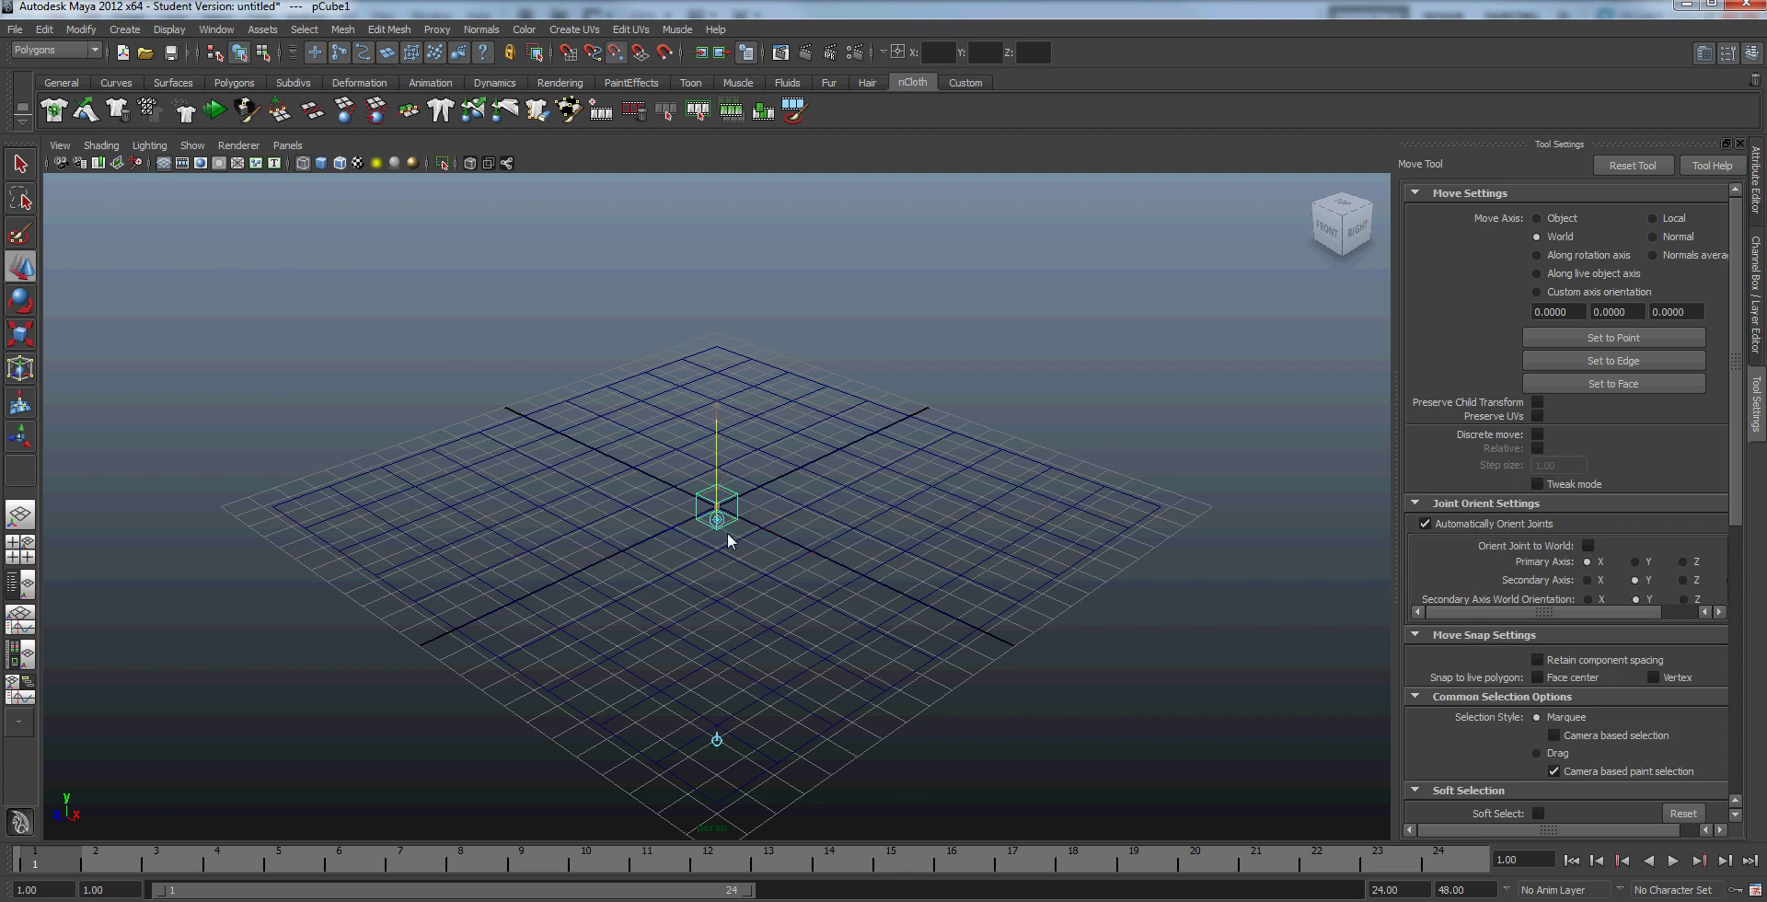
{"action": "mouse_move", "coordinate": [722, 513]}
{"action": "left_mouse_down"}
{"action": "mouse_move", "coordinate": [723, 476]}
{"action": "mouse_move", "coordinate": [718, 511]}
{"action": "left_mouse_up"}
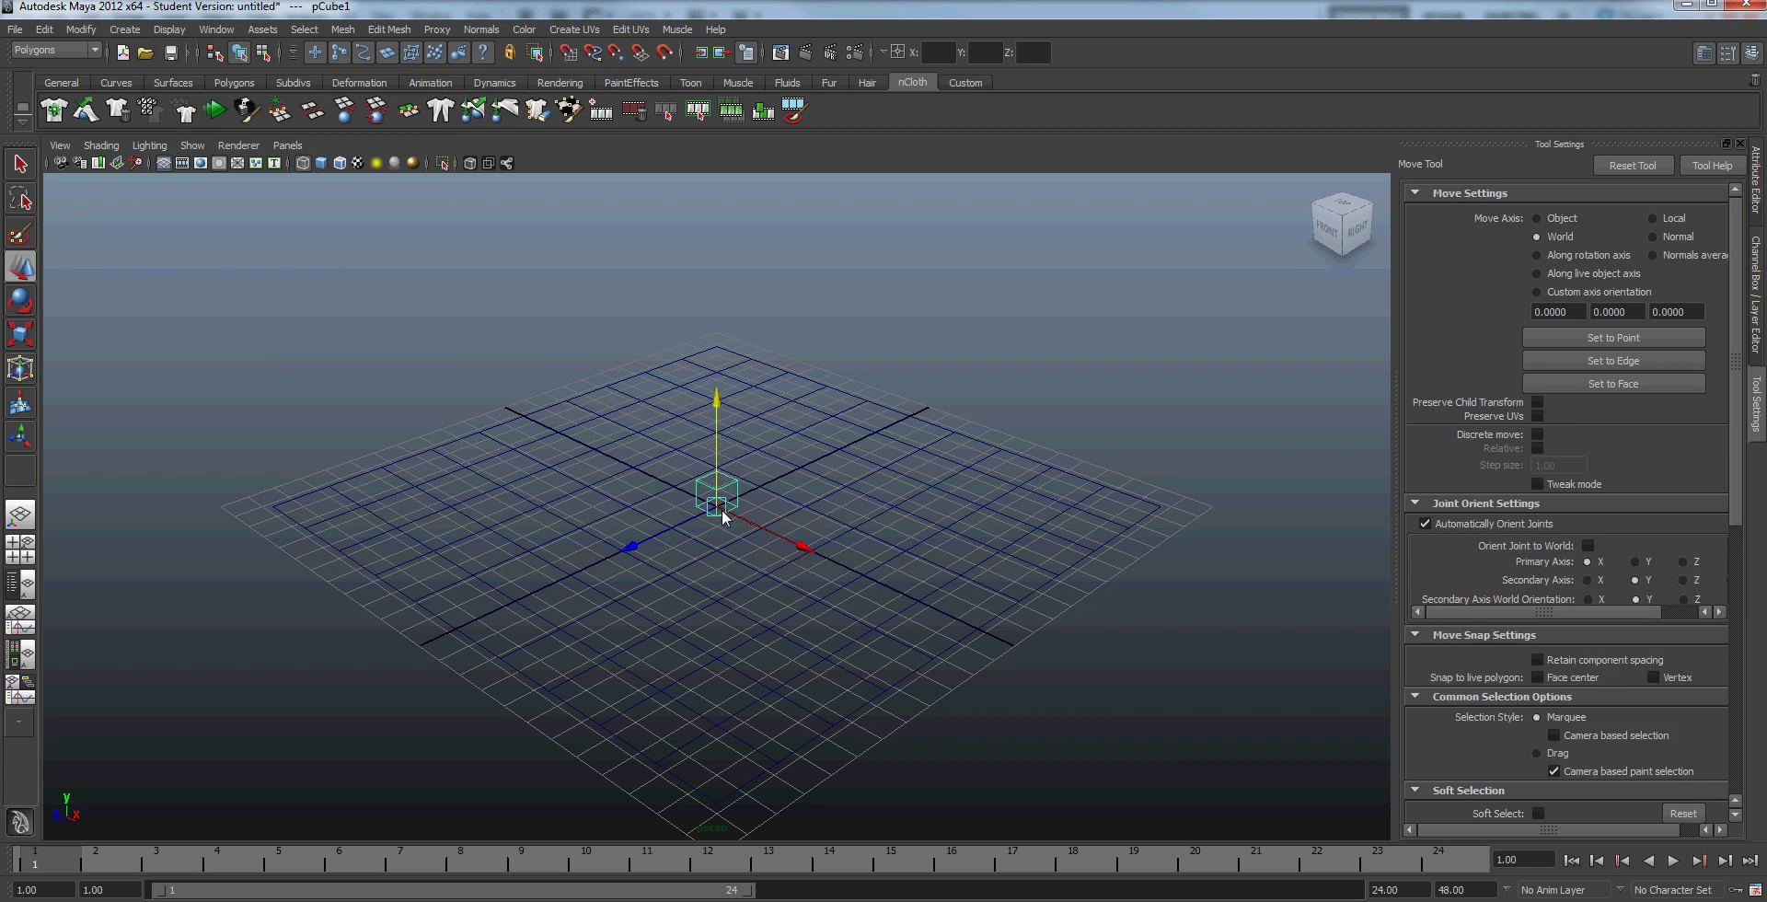
Step: Open Render Settings and check the loaded plug-ins in the Plug-in Manager
{"action": "left_click", "coordinate": [855, 52]}
{"action": "left_click", "coordinate": [344, 266]}
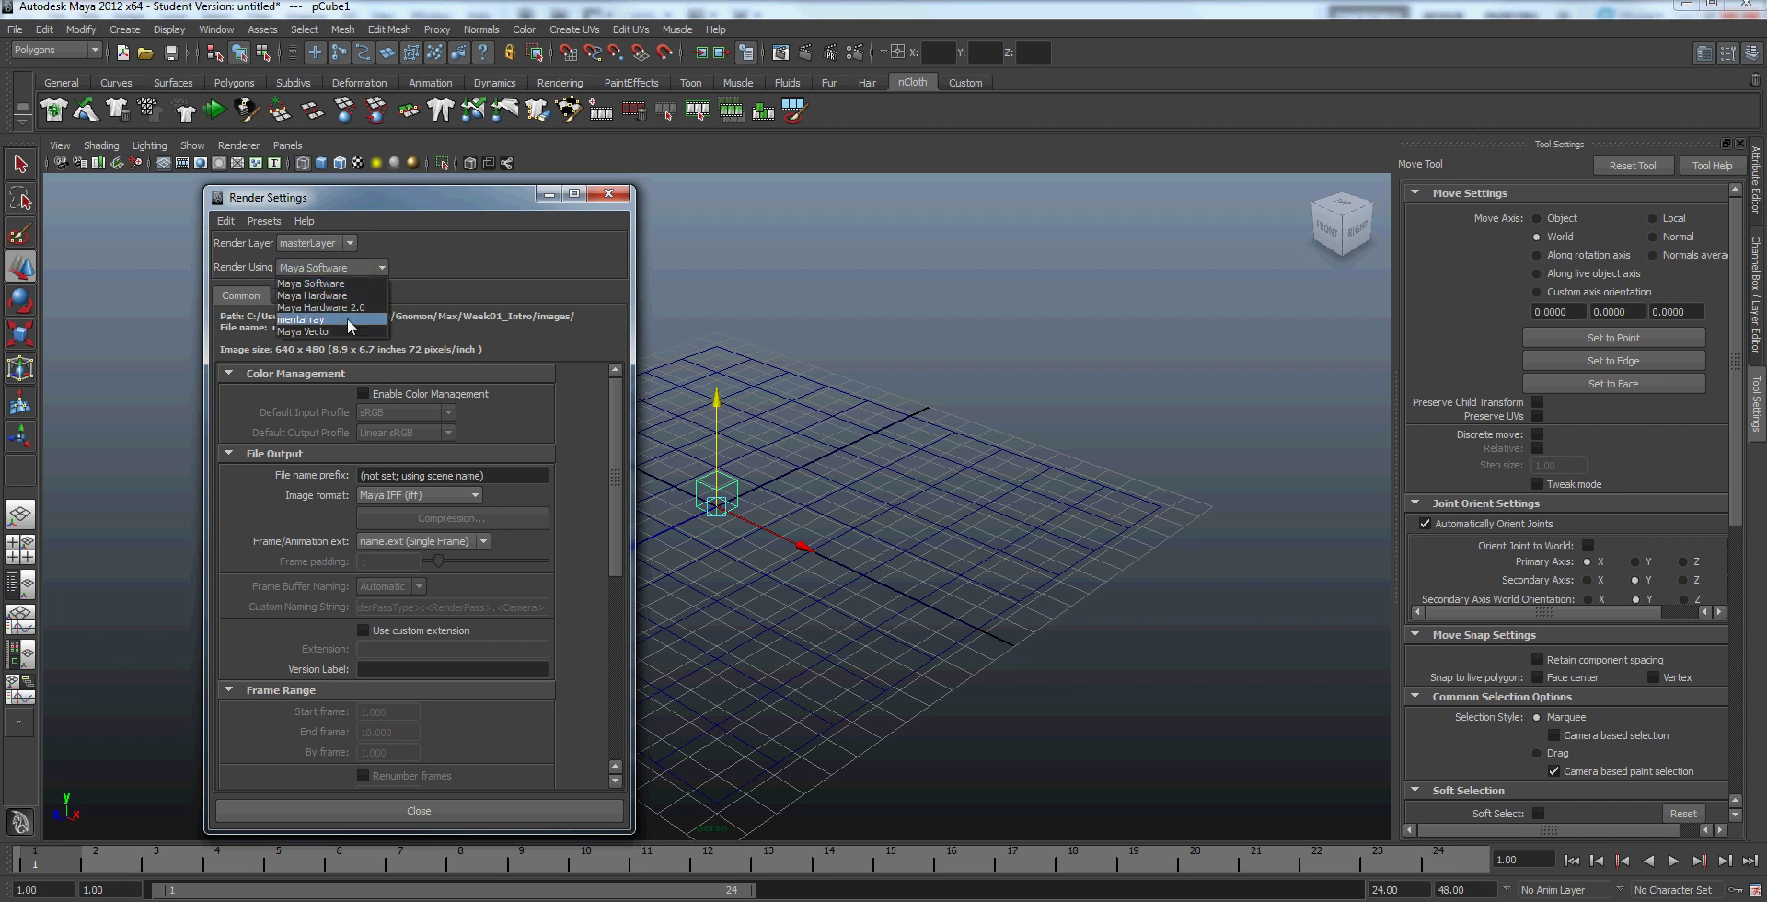
{"action": "left_click", "coordinate": [332, 283]}
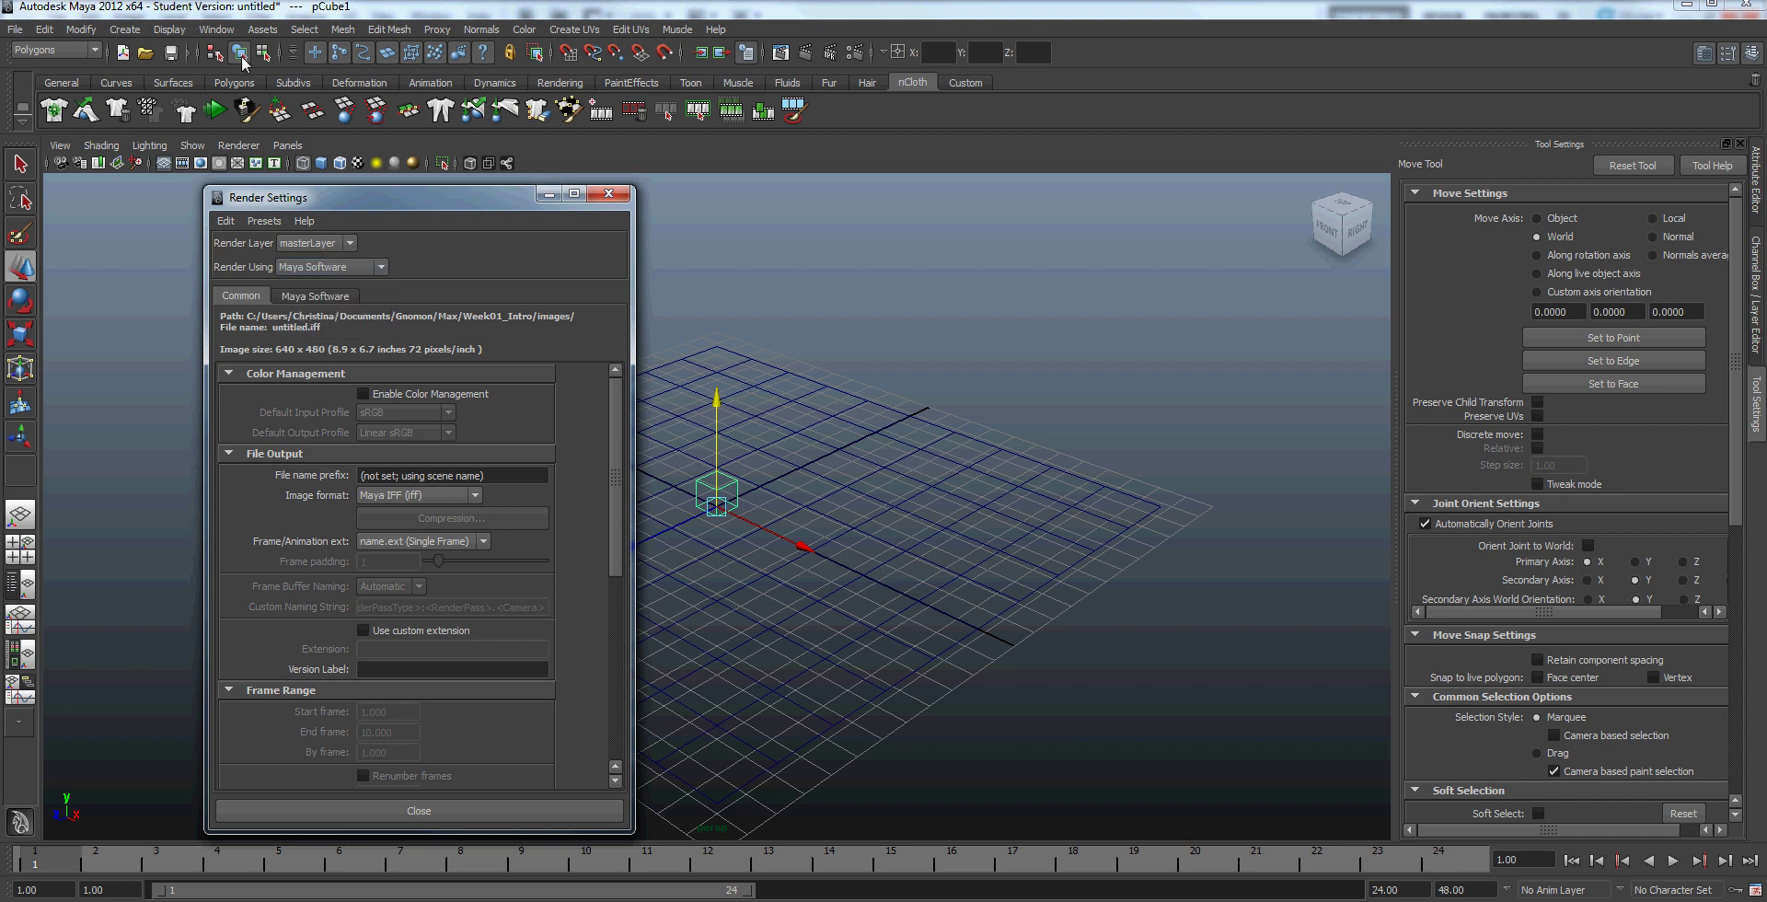
{"action": "left_click", "coordinate": [216, 29]}
{"action": "mouse_move", "coordinate": [318, 132]}
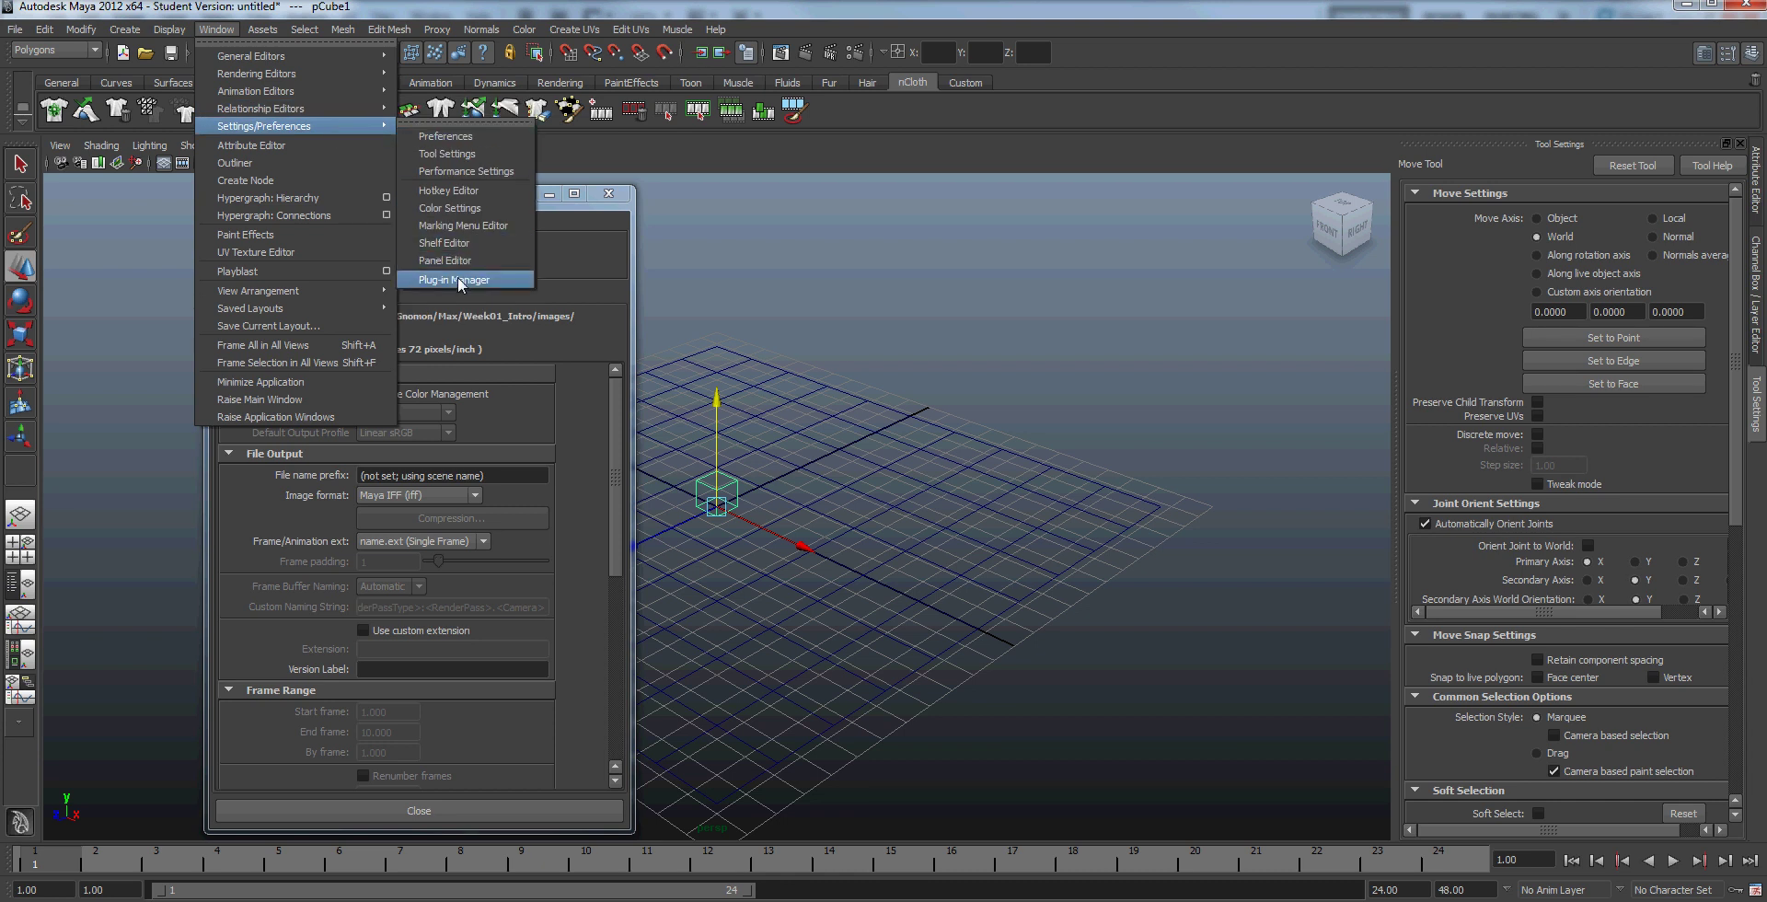
{"action": "left_click", "coordinate": [457, 278]}
{"action": "scroll", "coordinate": [788, 551], "scroll_direction": "down", "scroll_amount": 5}
{"action": "scroll", "coordinate": [718, 488], "scroll_direction": "up", "scroll_amount": 2}
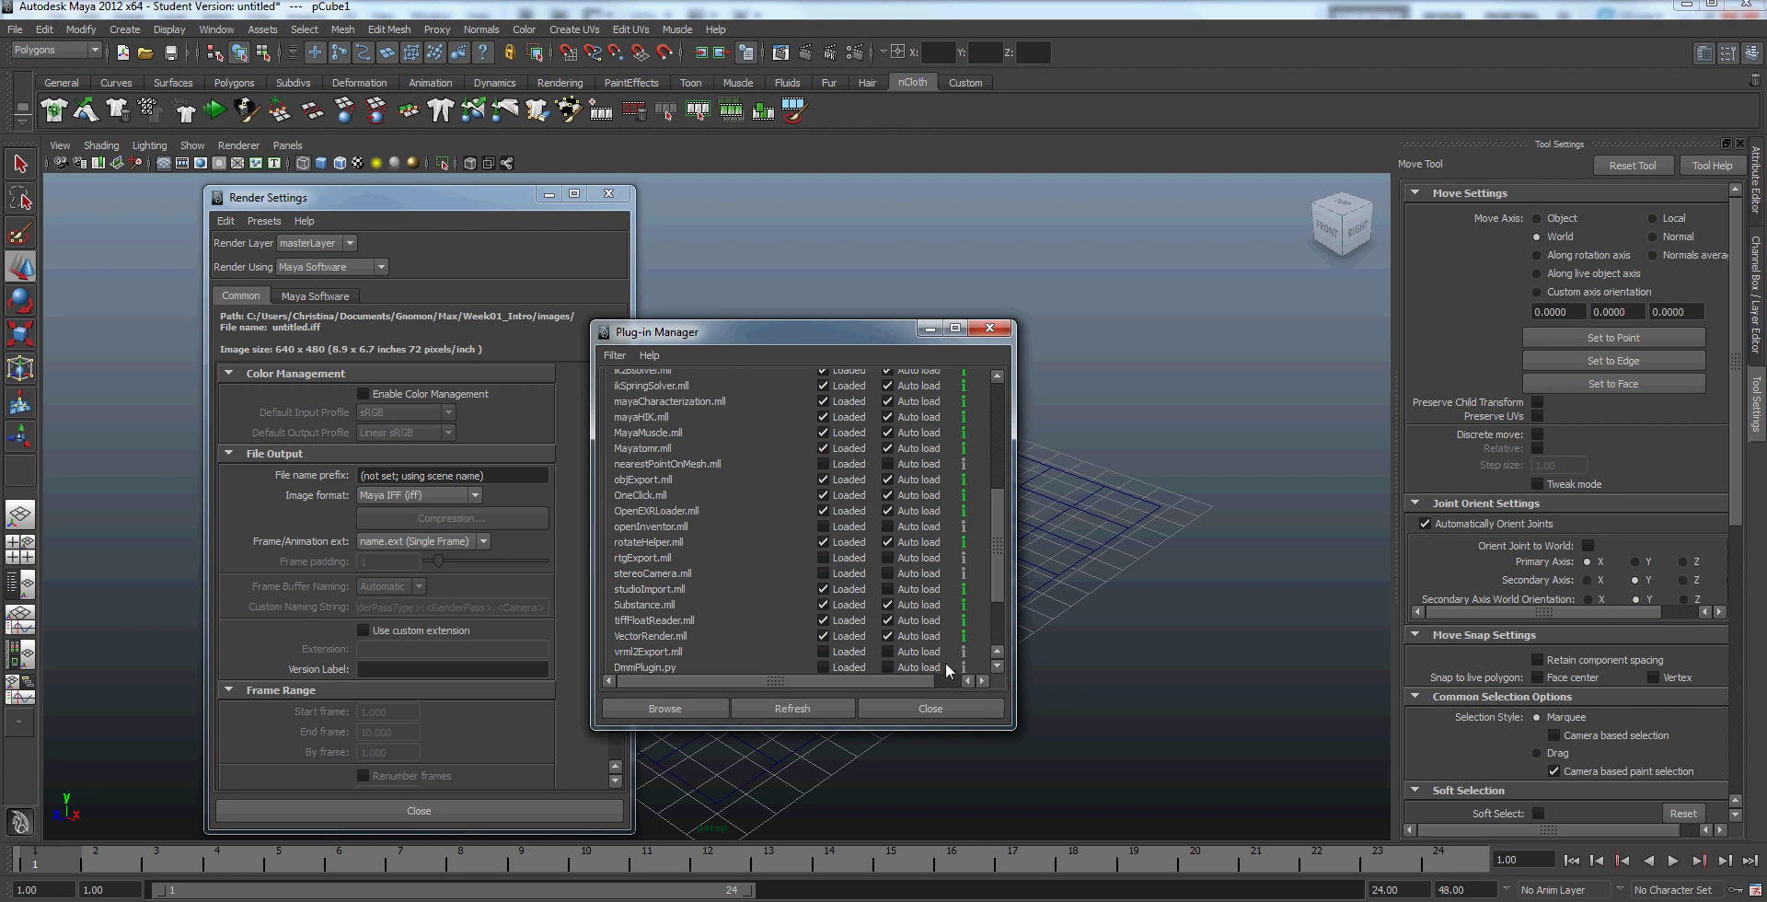
{"action": "left_click", "coordinate": [925, 710]}
Step: Switch the renderer to mental ray and review the Quality tab's Raytracing settings
{"action": "left_click", "coordinate": [346, 267]}
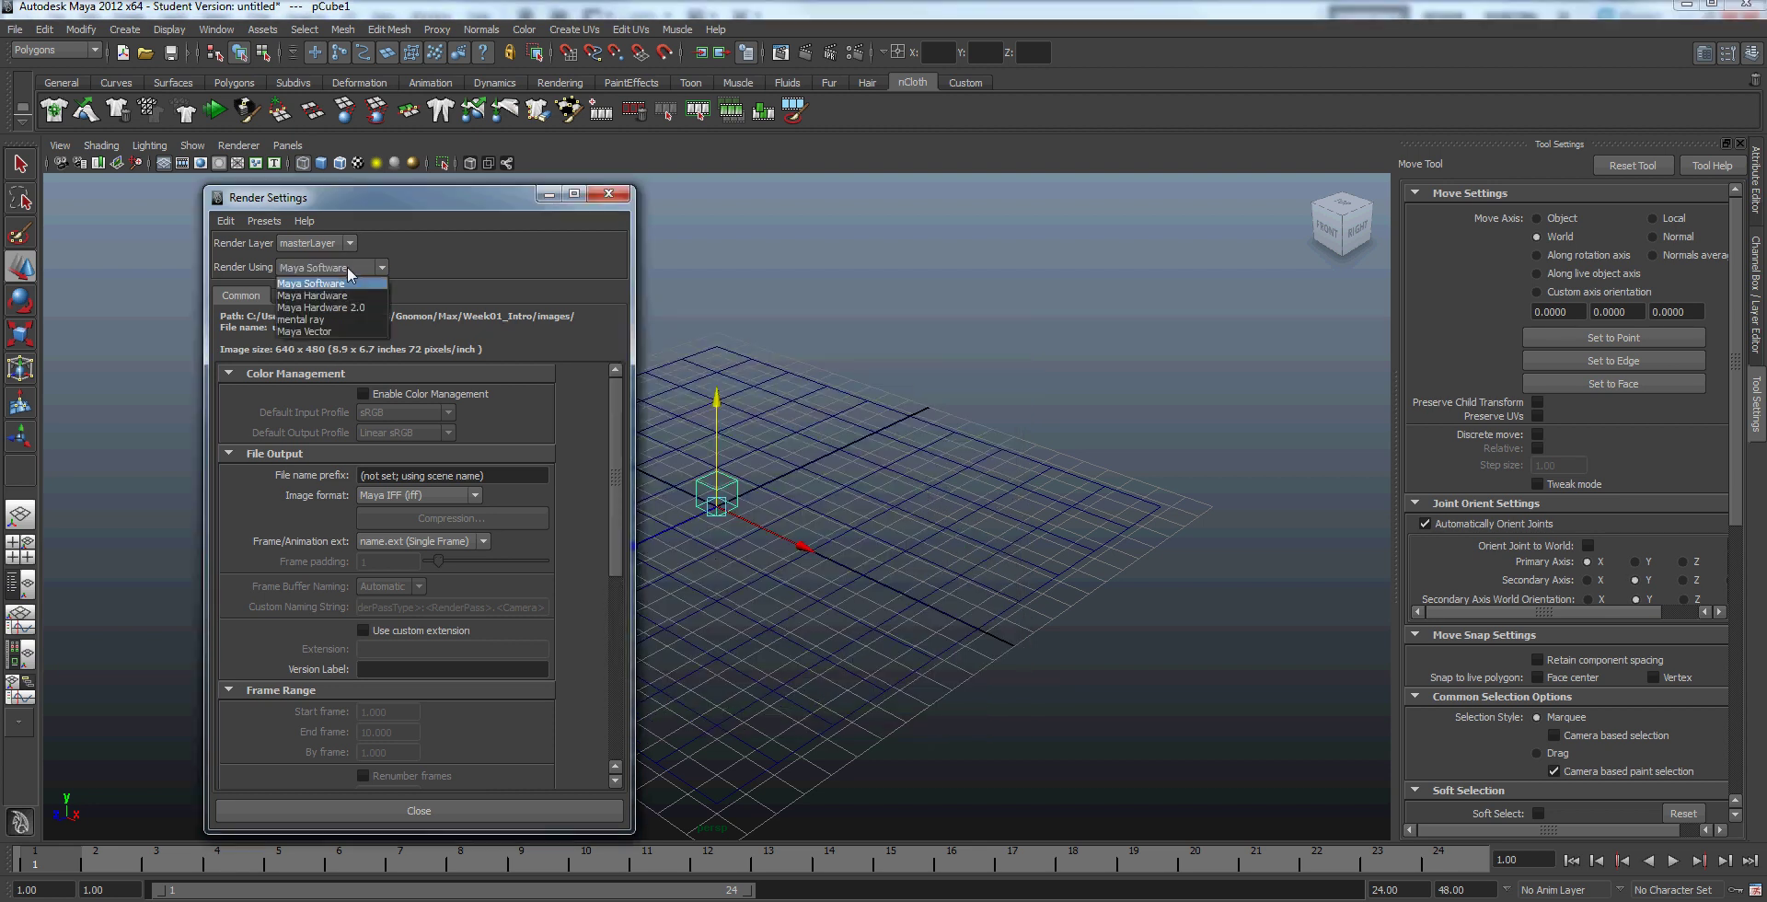
{"action": "left_click", "coordinate": [301, 319]}
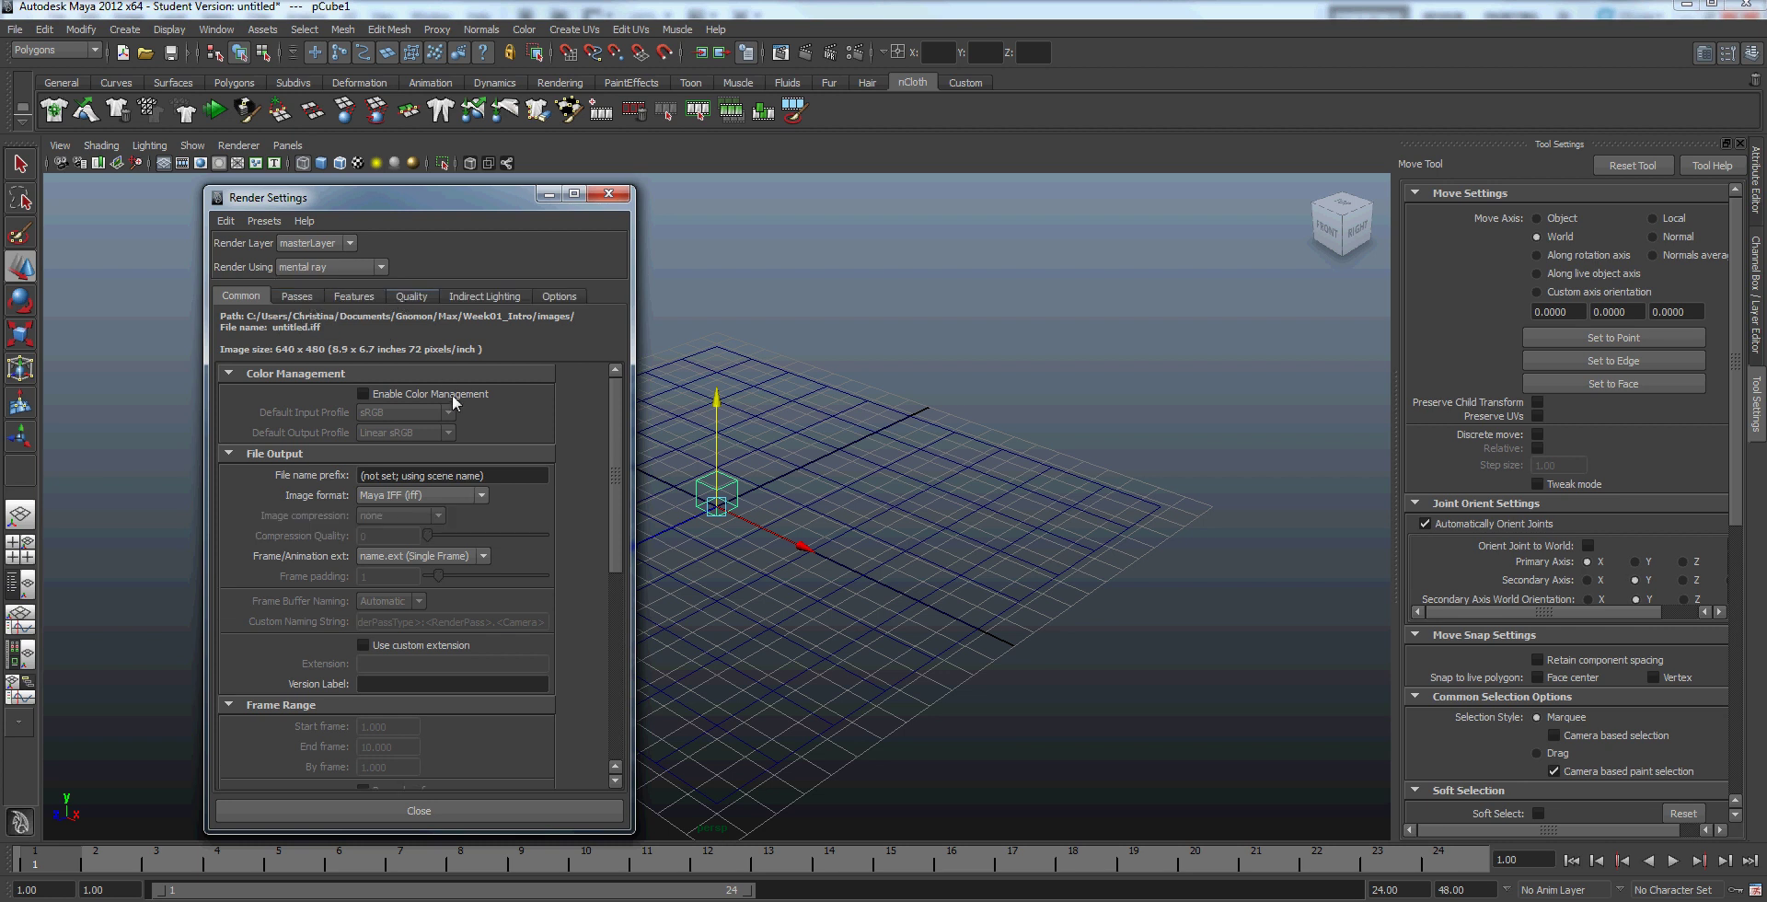
{"action": "left_click", "coordinate": [411, 295]}
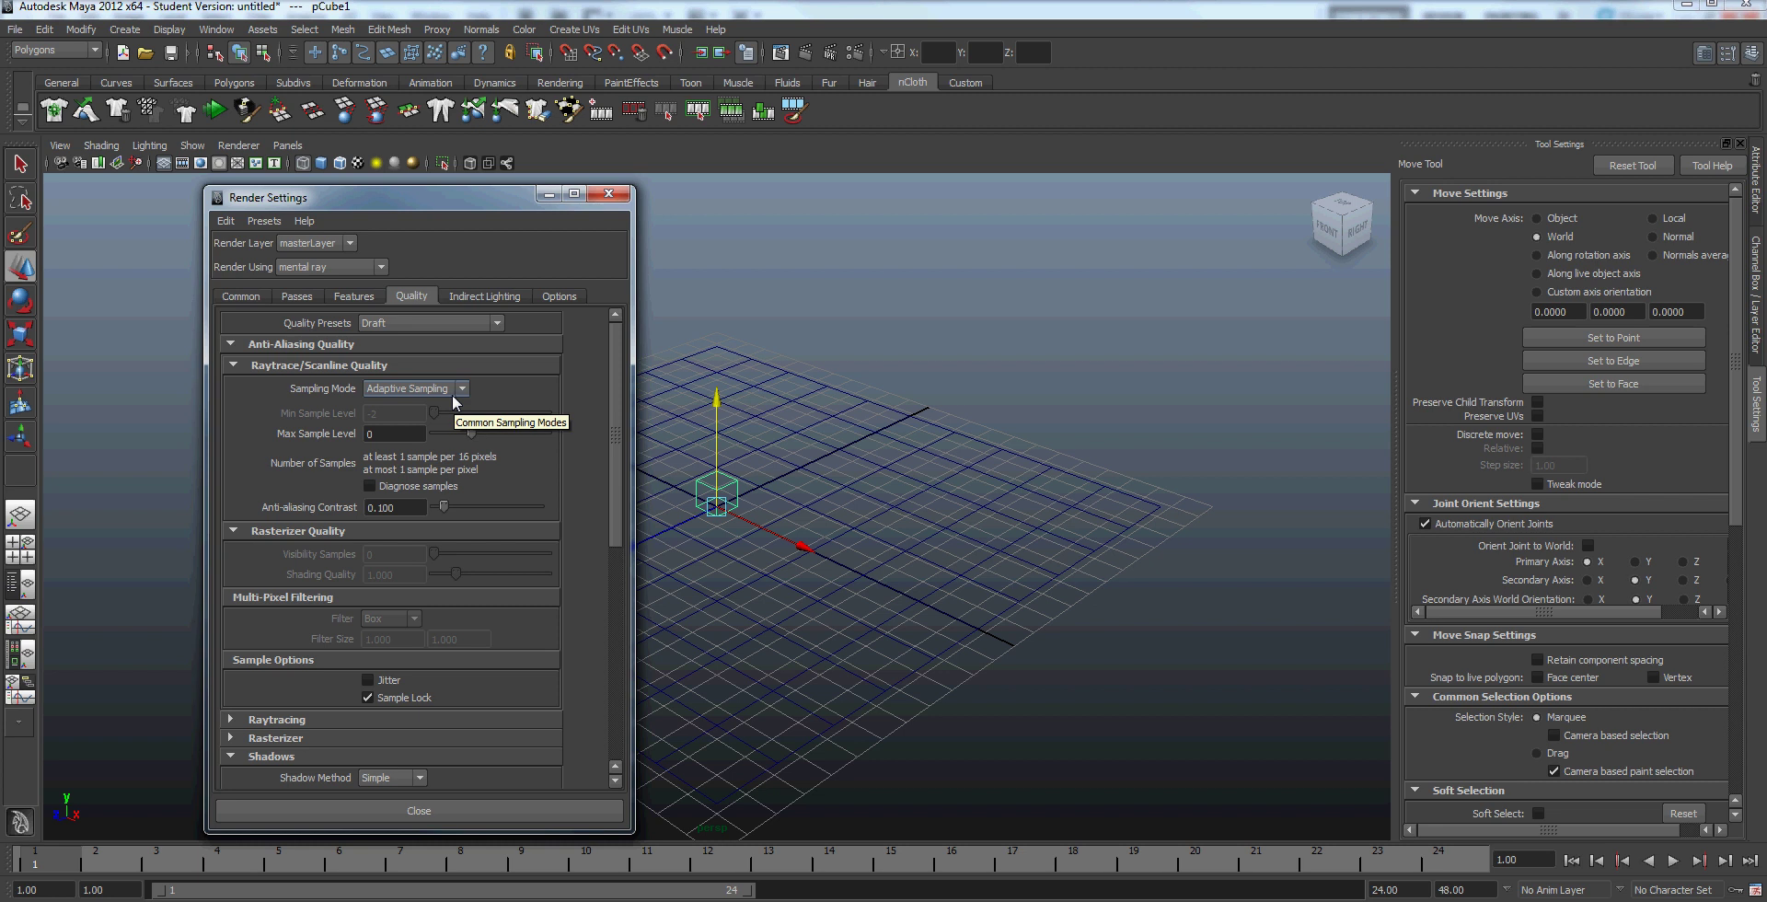
{"action": "left_click", "coordinate": [284, 720]}
{"action": "scroll", "coordinate": [360, 757], "scroll_direction": "down", "scroll_amount": 3}
{"action": "left_click", "coordinate": [473, 818]}
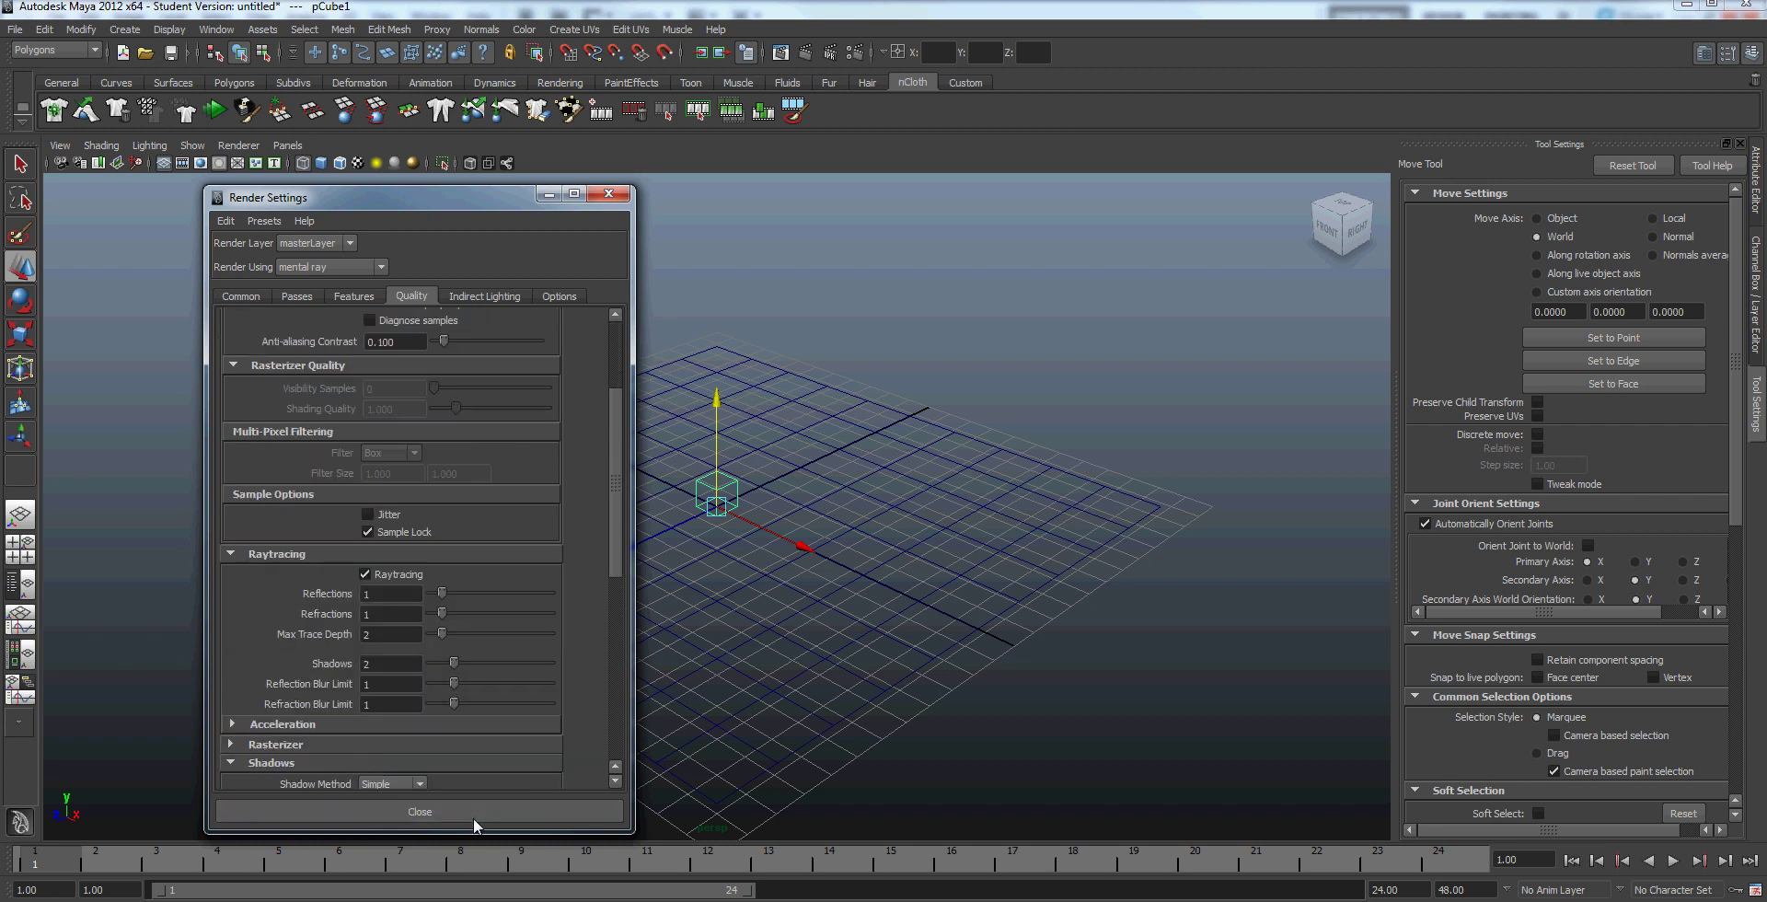
Step: Add a directional light from the hotbox and move it down-left across the grid
{"action": "left_click", "coordinate": [738, 678]}
{"action": "key", "text": "space"}
{"action": "left_click_drag", "start_coordinate": [695, 571], "coordinate": [907, 698]}
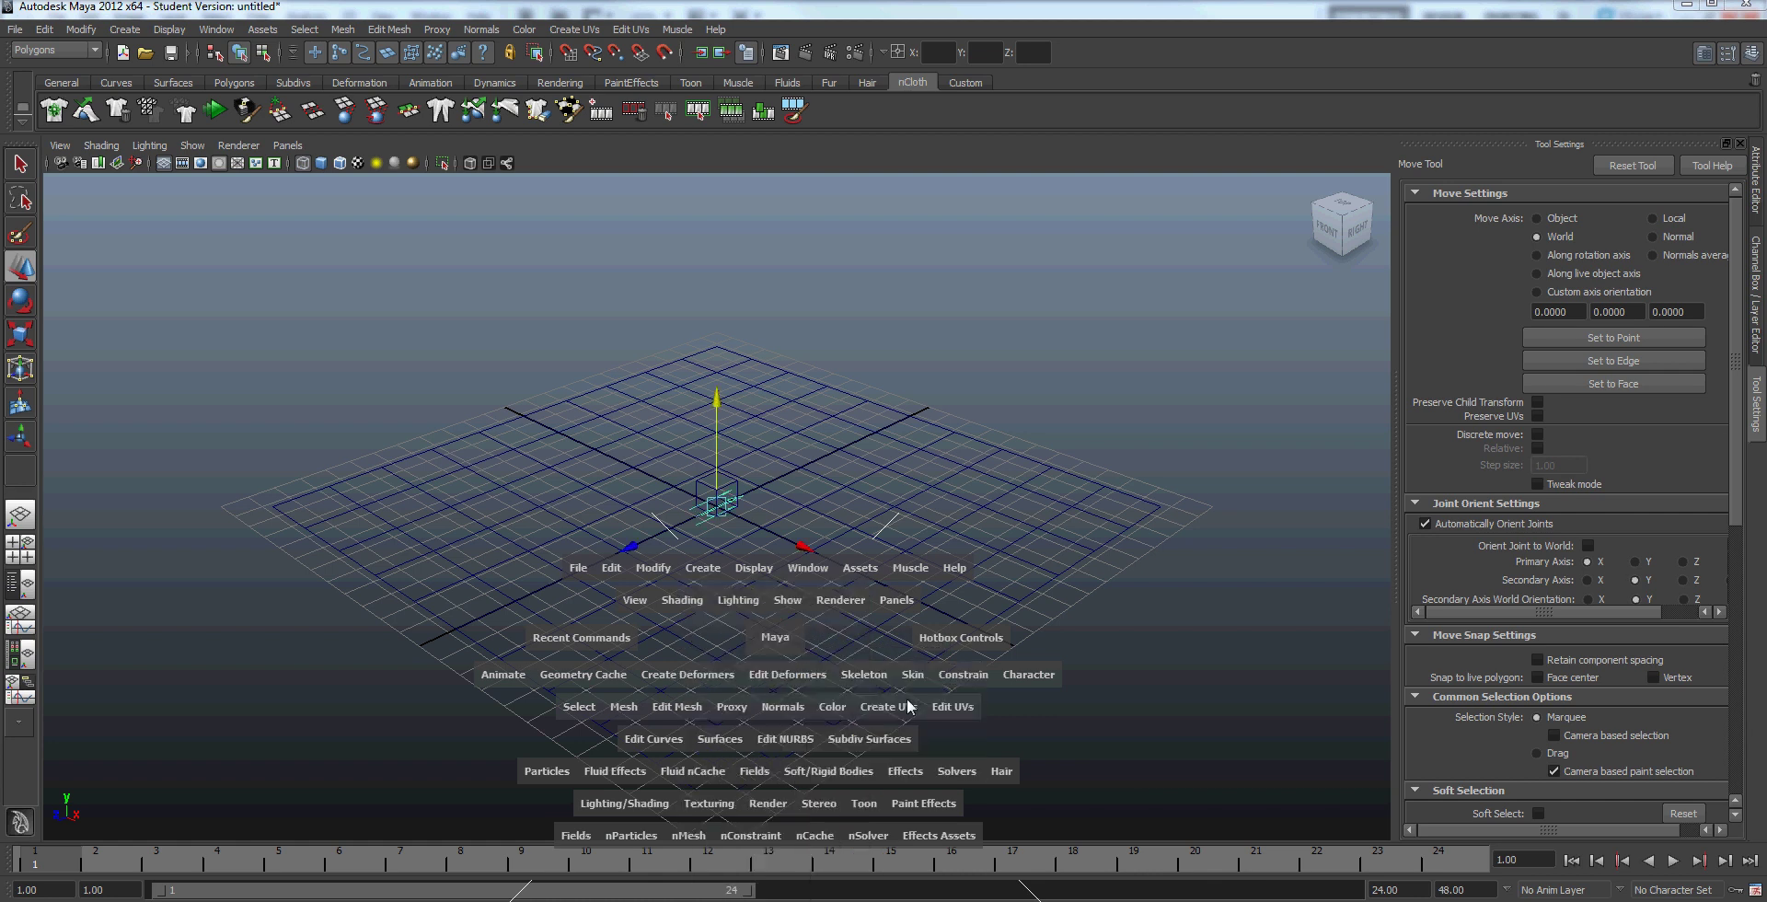
{"action": "key", "text": "e"}
{"action": "key", "text": "r"}
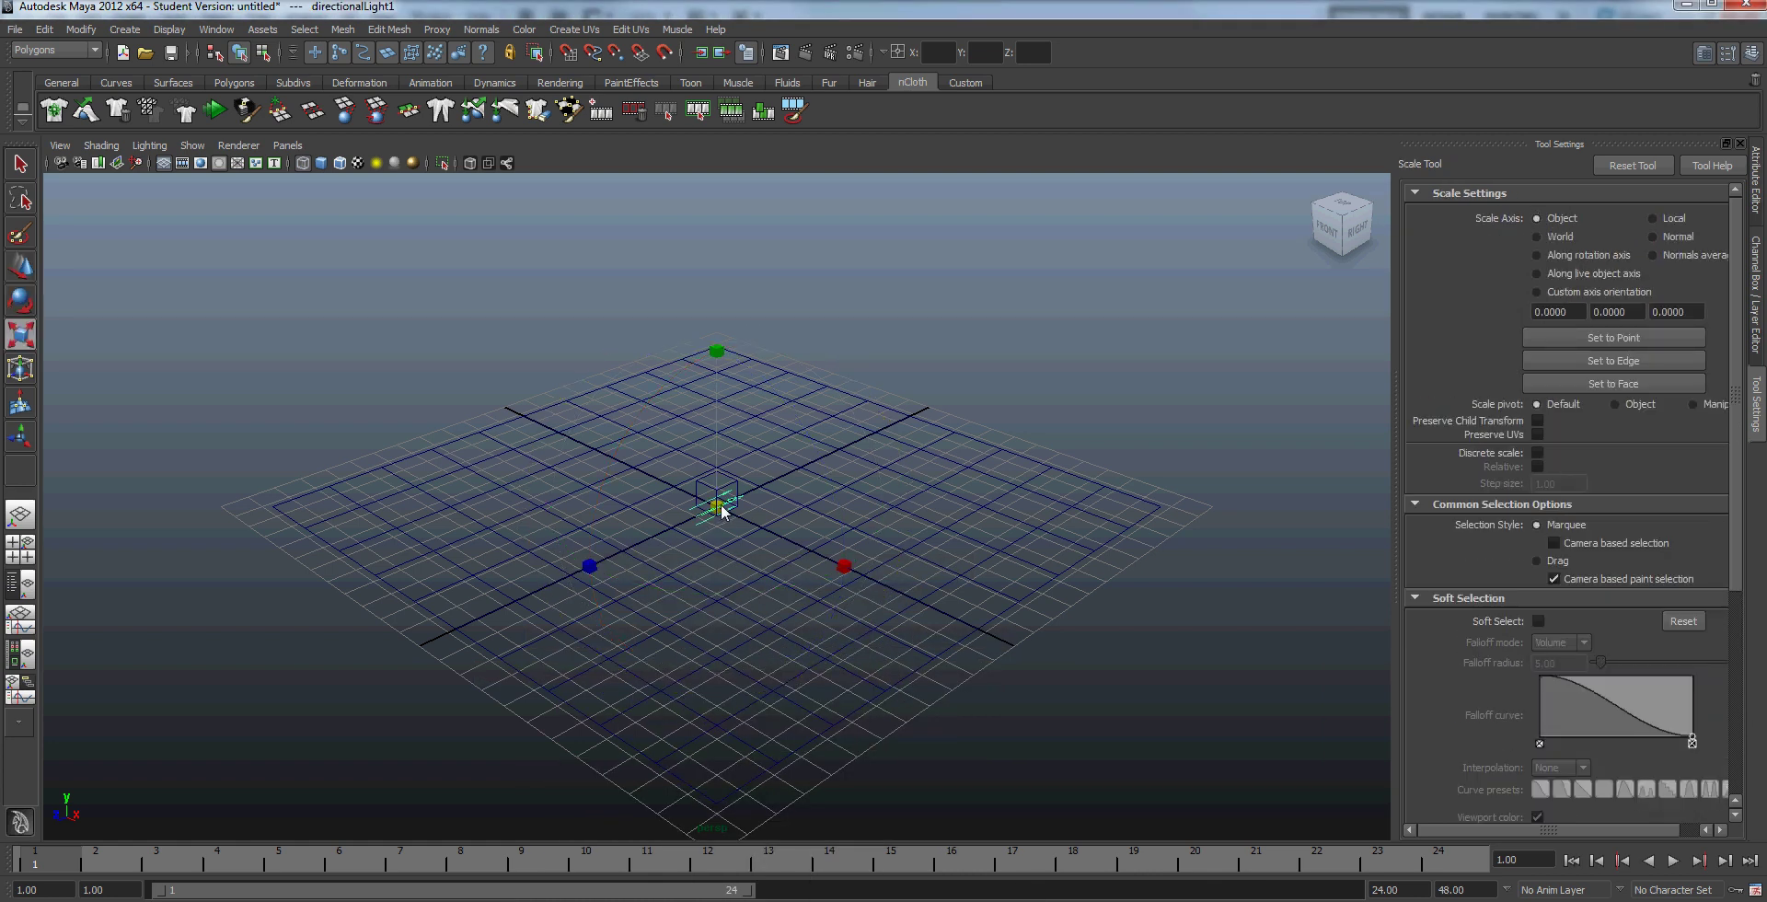
{"action": "key", "text": "e"}
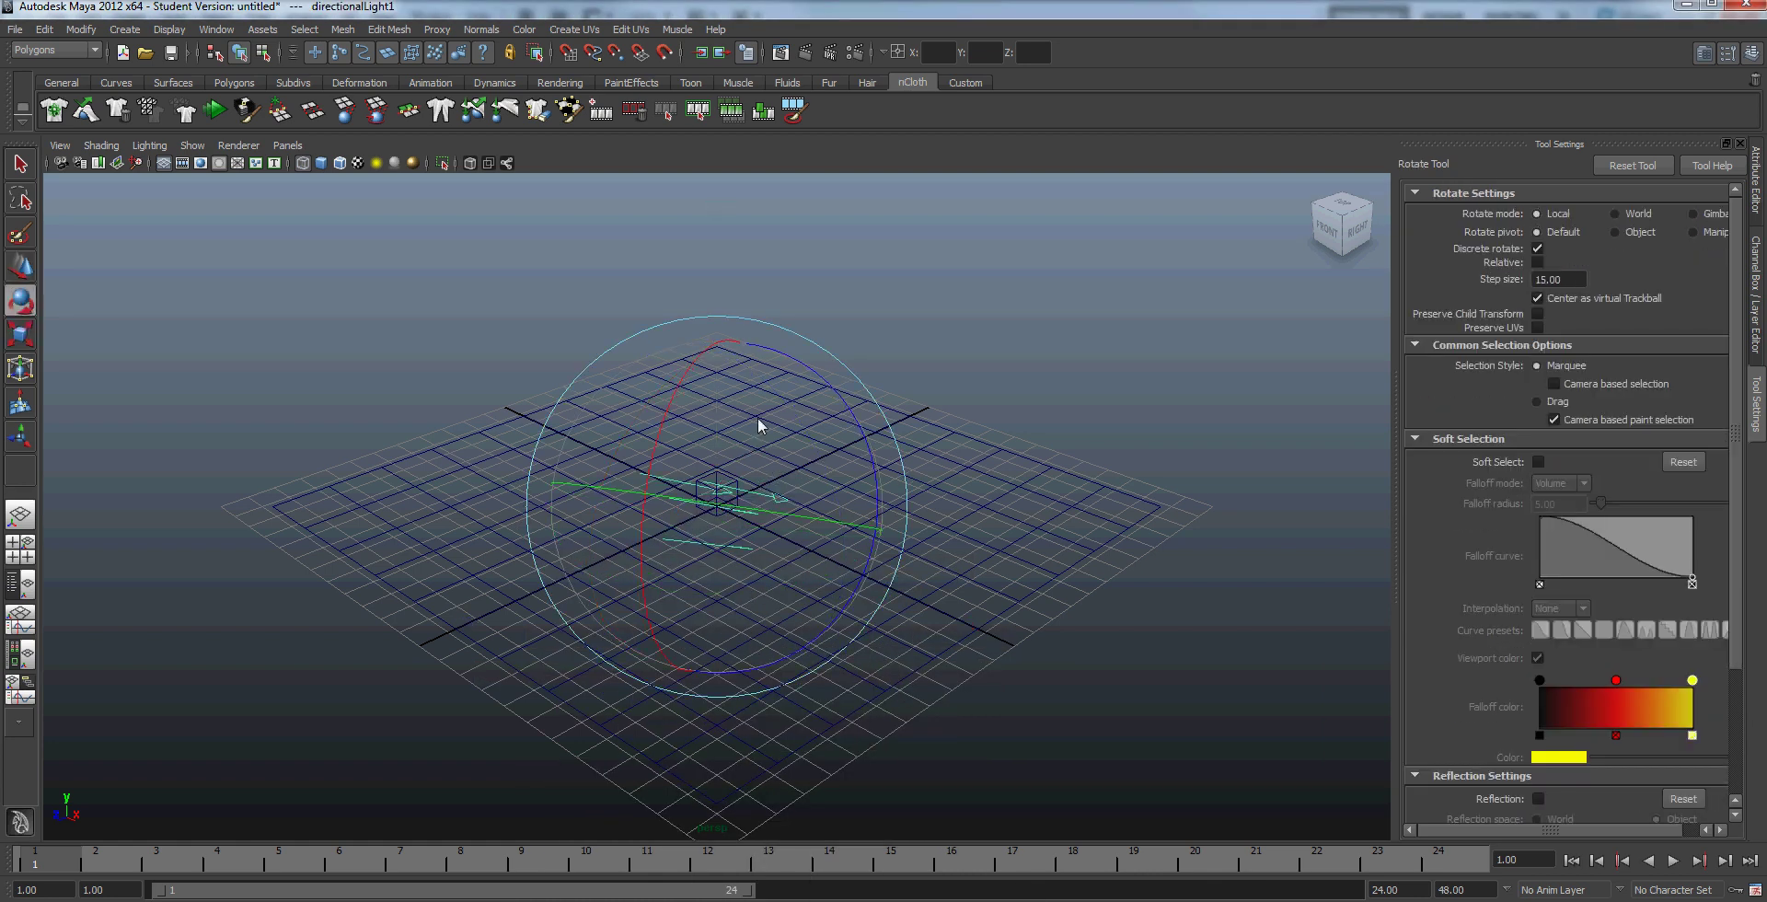
{"action": "key", "text": "w"}
{"action": "left_click_drag", "start_coordinate": [660, 533], "coordinate": [825, 592]}
Step: Turn on smooth shading and expand the light's Shadows and Raytrace Shadow Attributes
{"action": "key", "text": "5"}
{"action": "key", "text": "ctrl+a"}
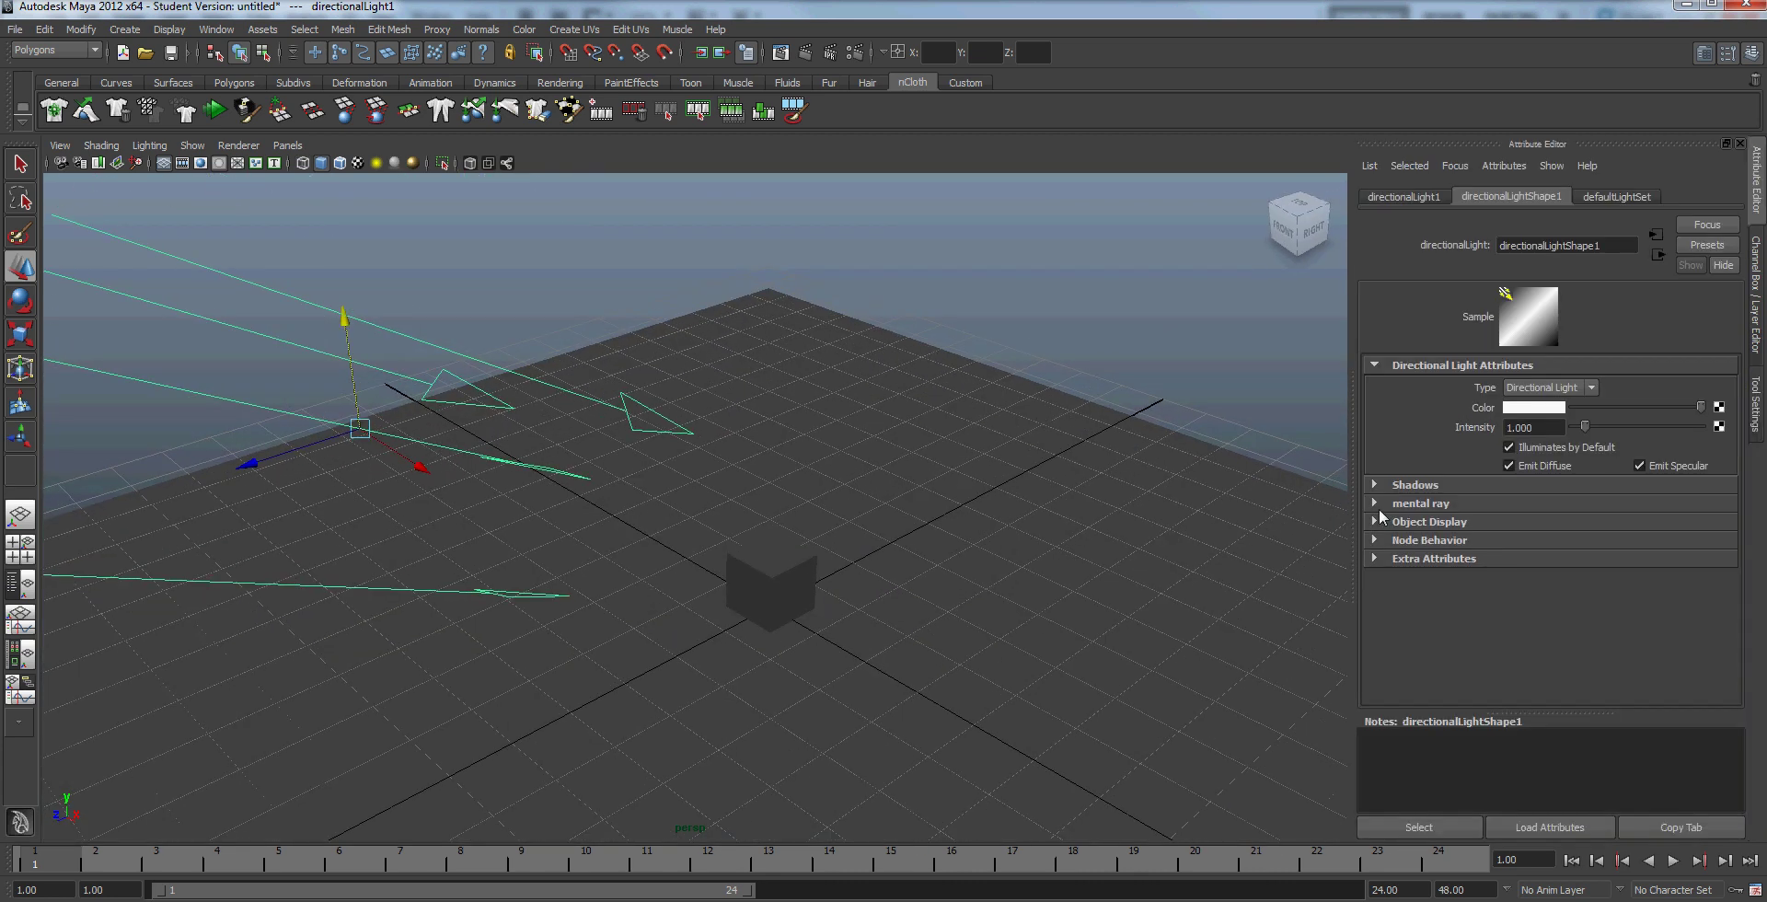
{"action": "left_click", "coordinate": [1375, 485]}
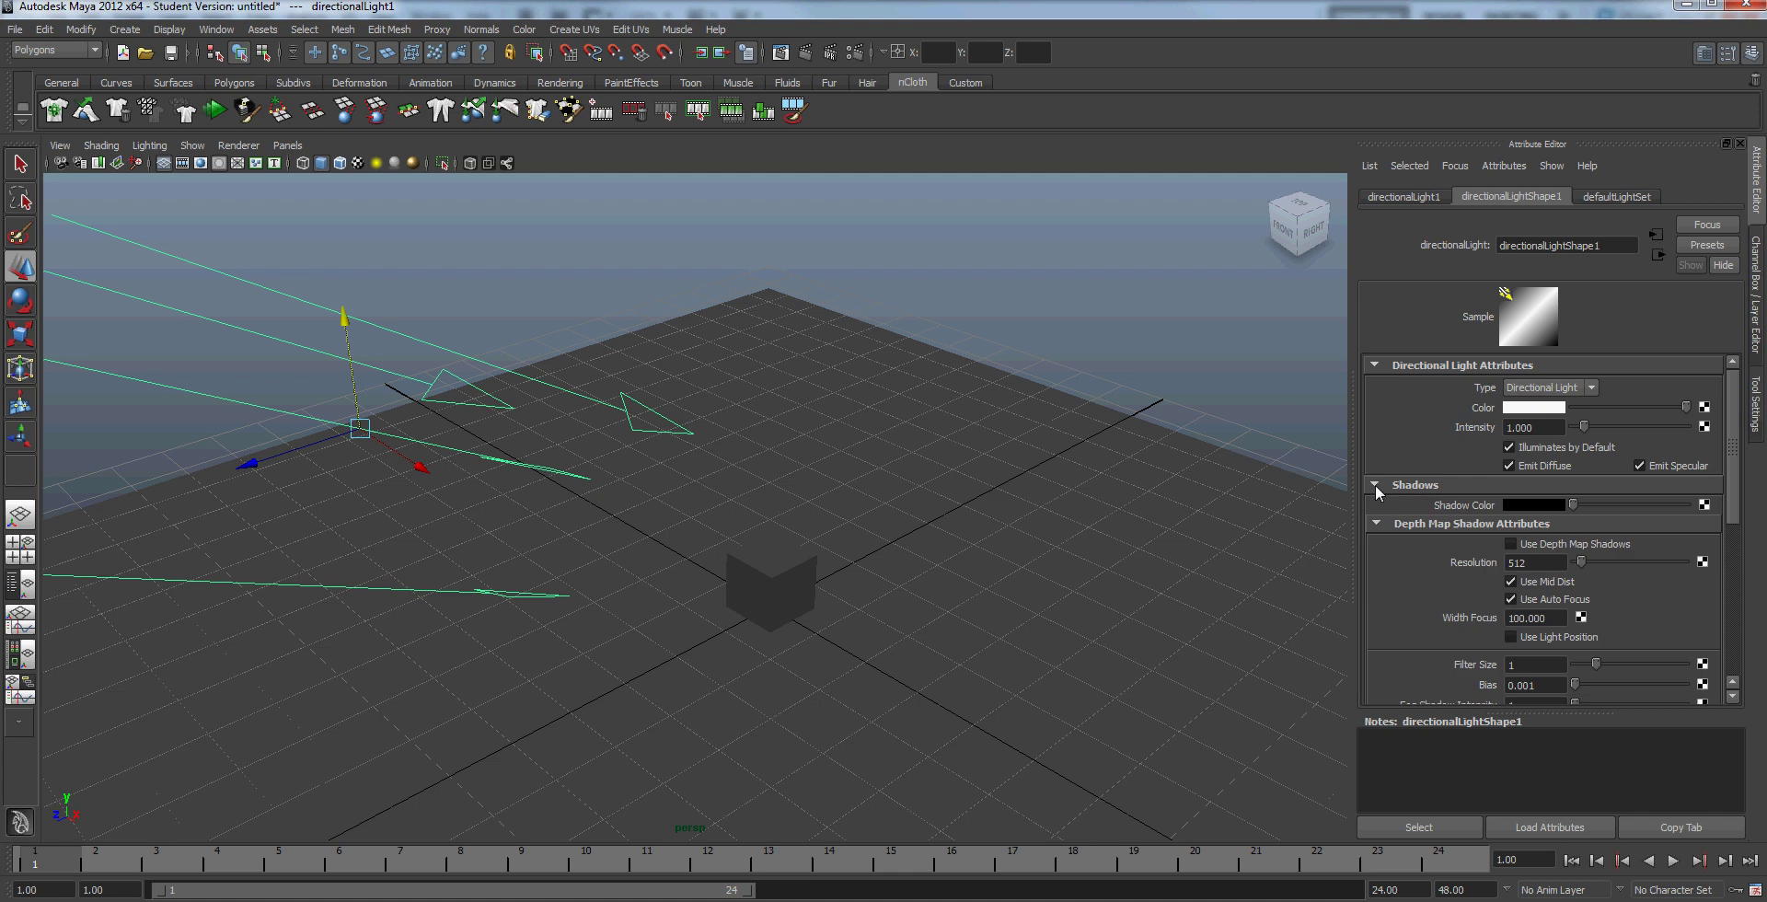
{"action": "scroll", "coordinate": [1401, 571], "scroll_direction": "down", "scroll_amount": 3}
{"action": "left_click", "coordinate": [1402, 571]}
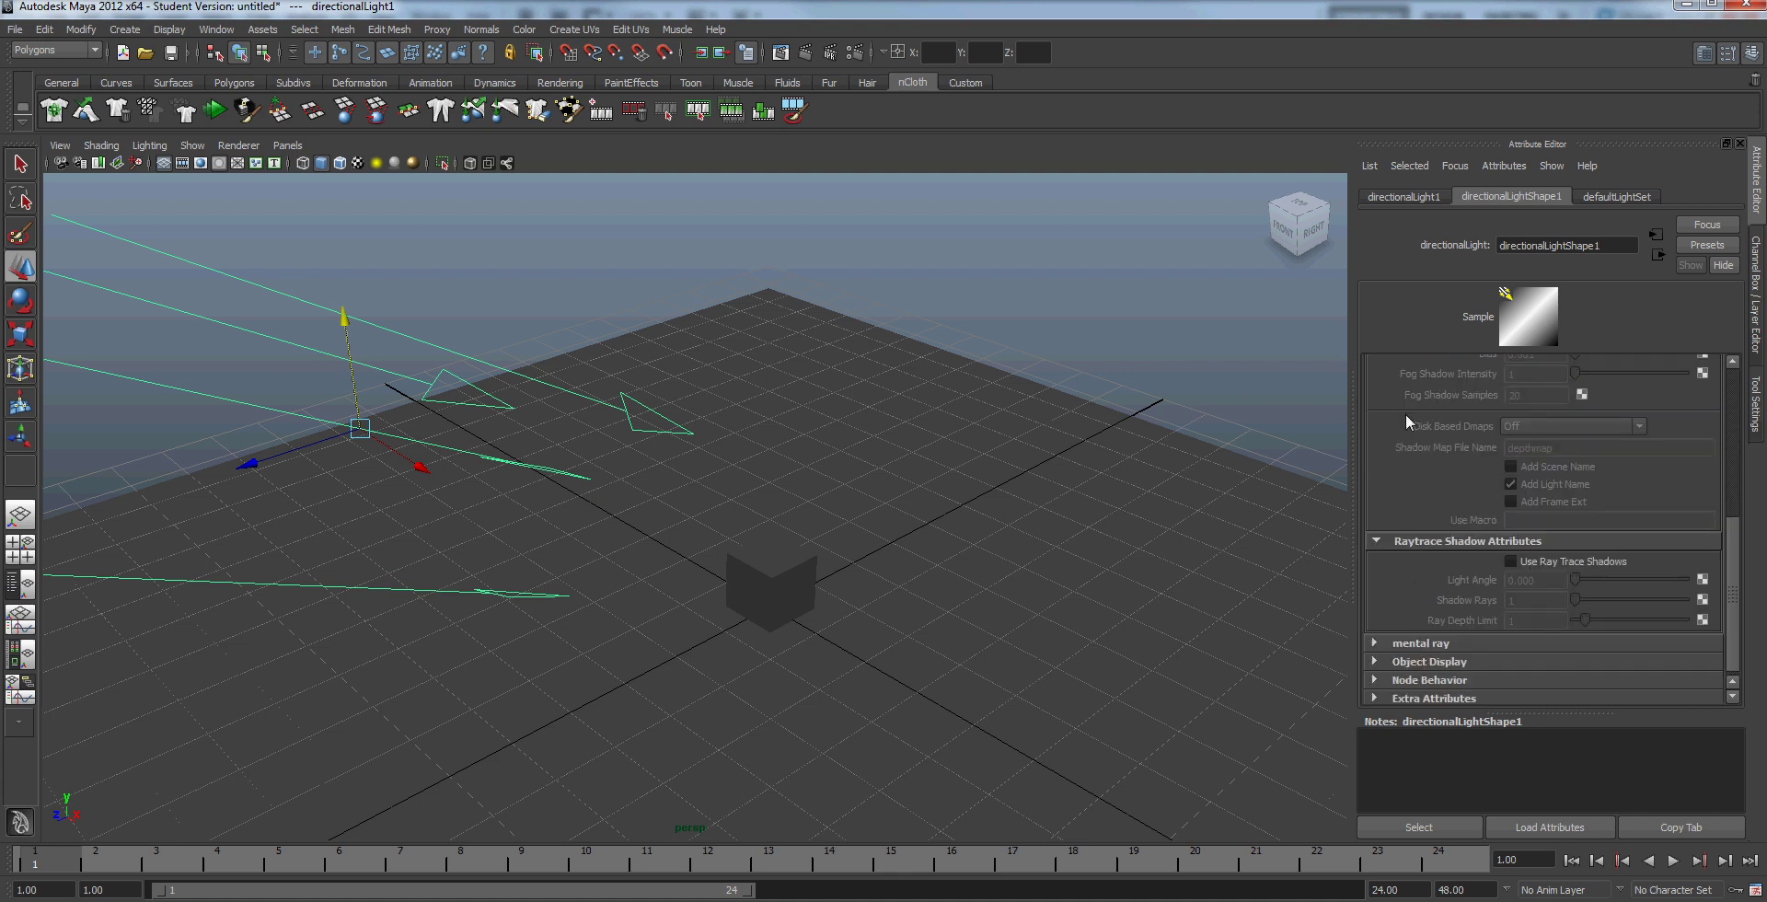
{"action": "left_click_drag", "start_coordinate": [1049, 465], "coordinate": [1002, 467], "text": "alt"}
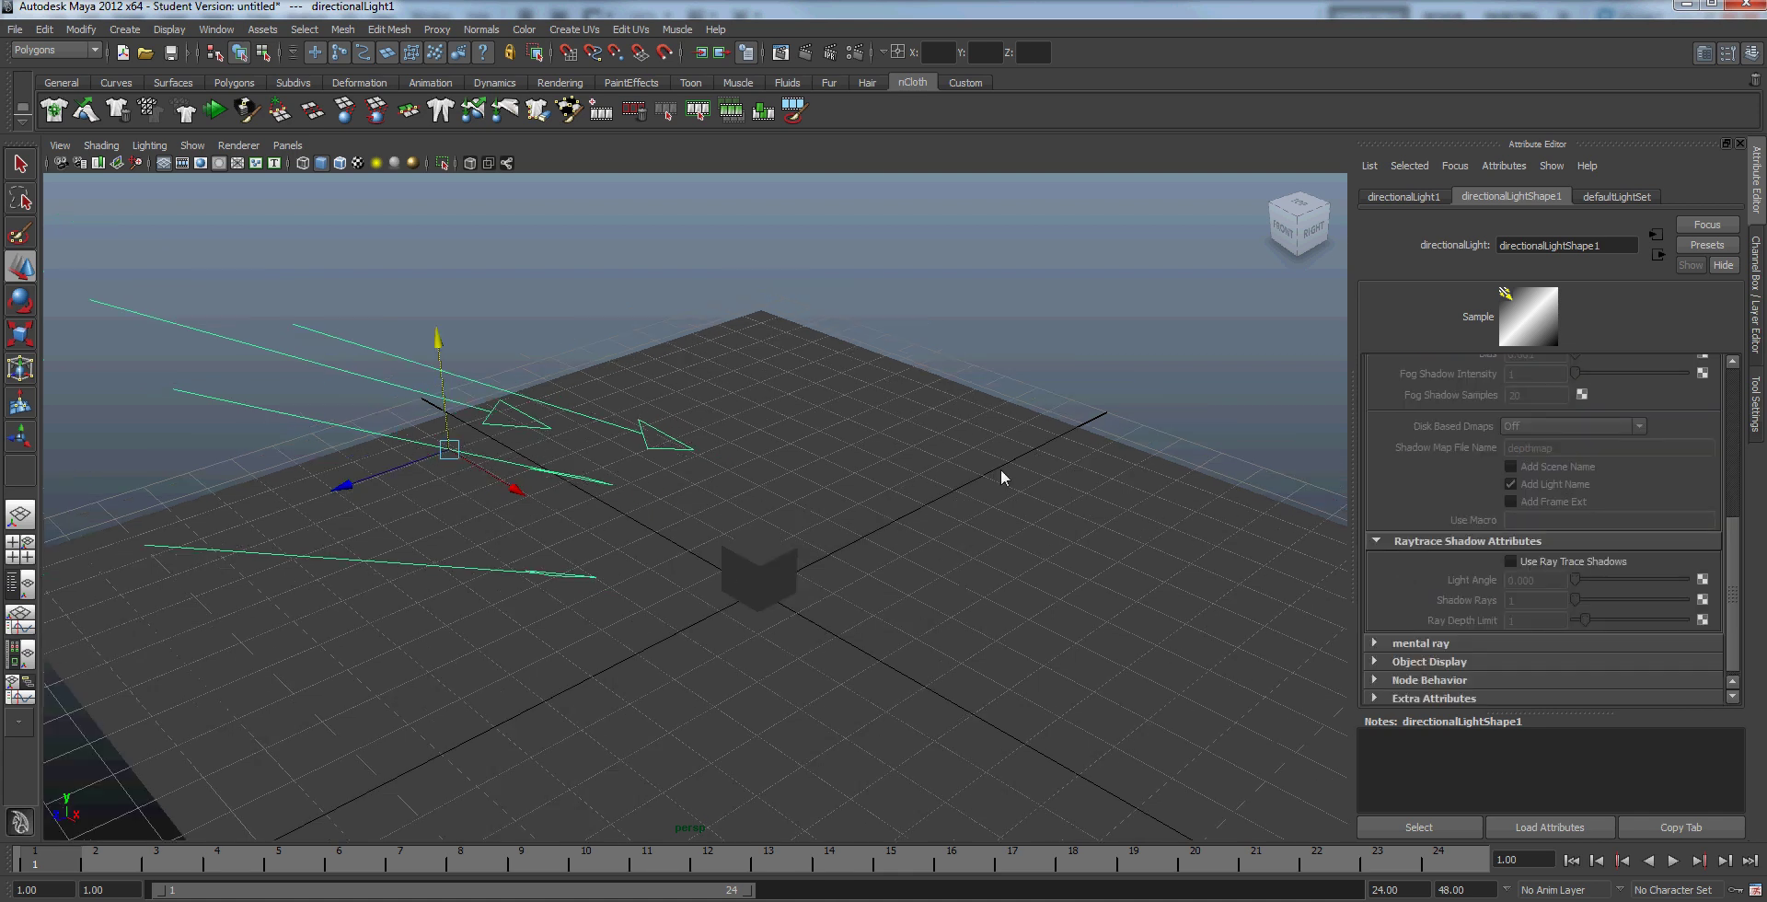
Step: On a new layer, trace the stingray's full outline in black with the brush
{"action": "left_click_drag", "start_coordinate": [893, 623], "coordinate": [842, 600], "text": "alt"}
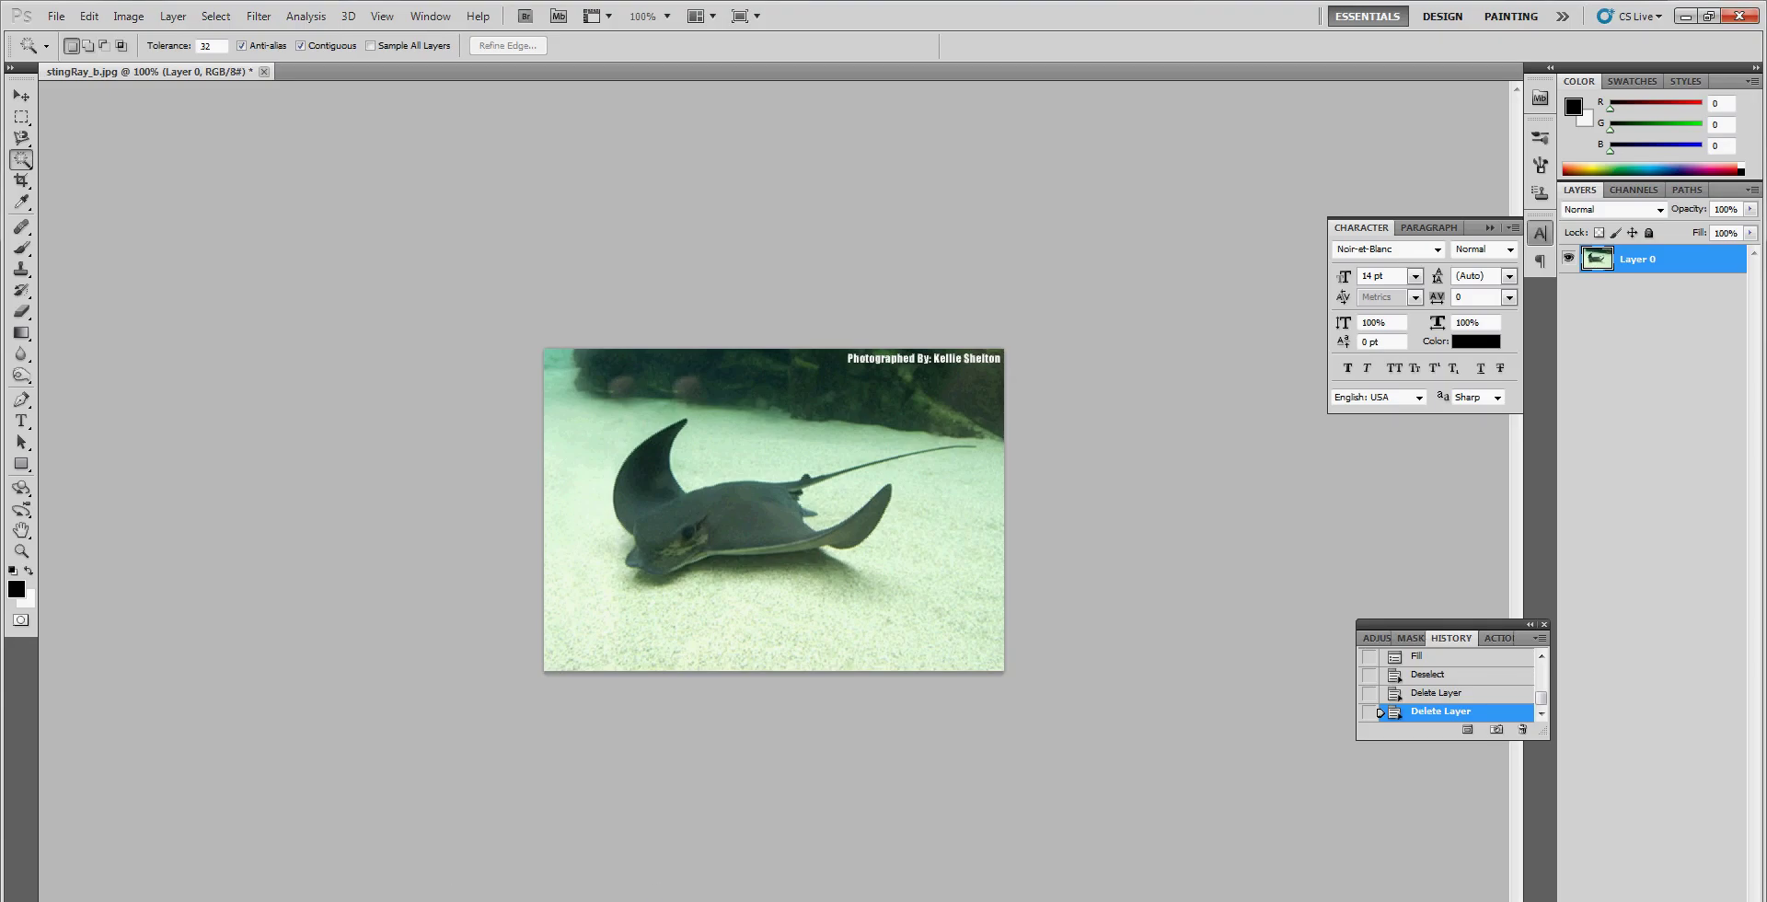
{"action": "key", "text": "ctrl+shift+alt+n"}
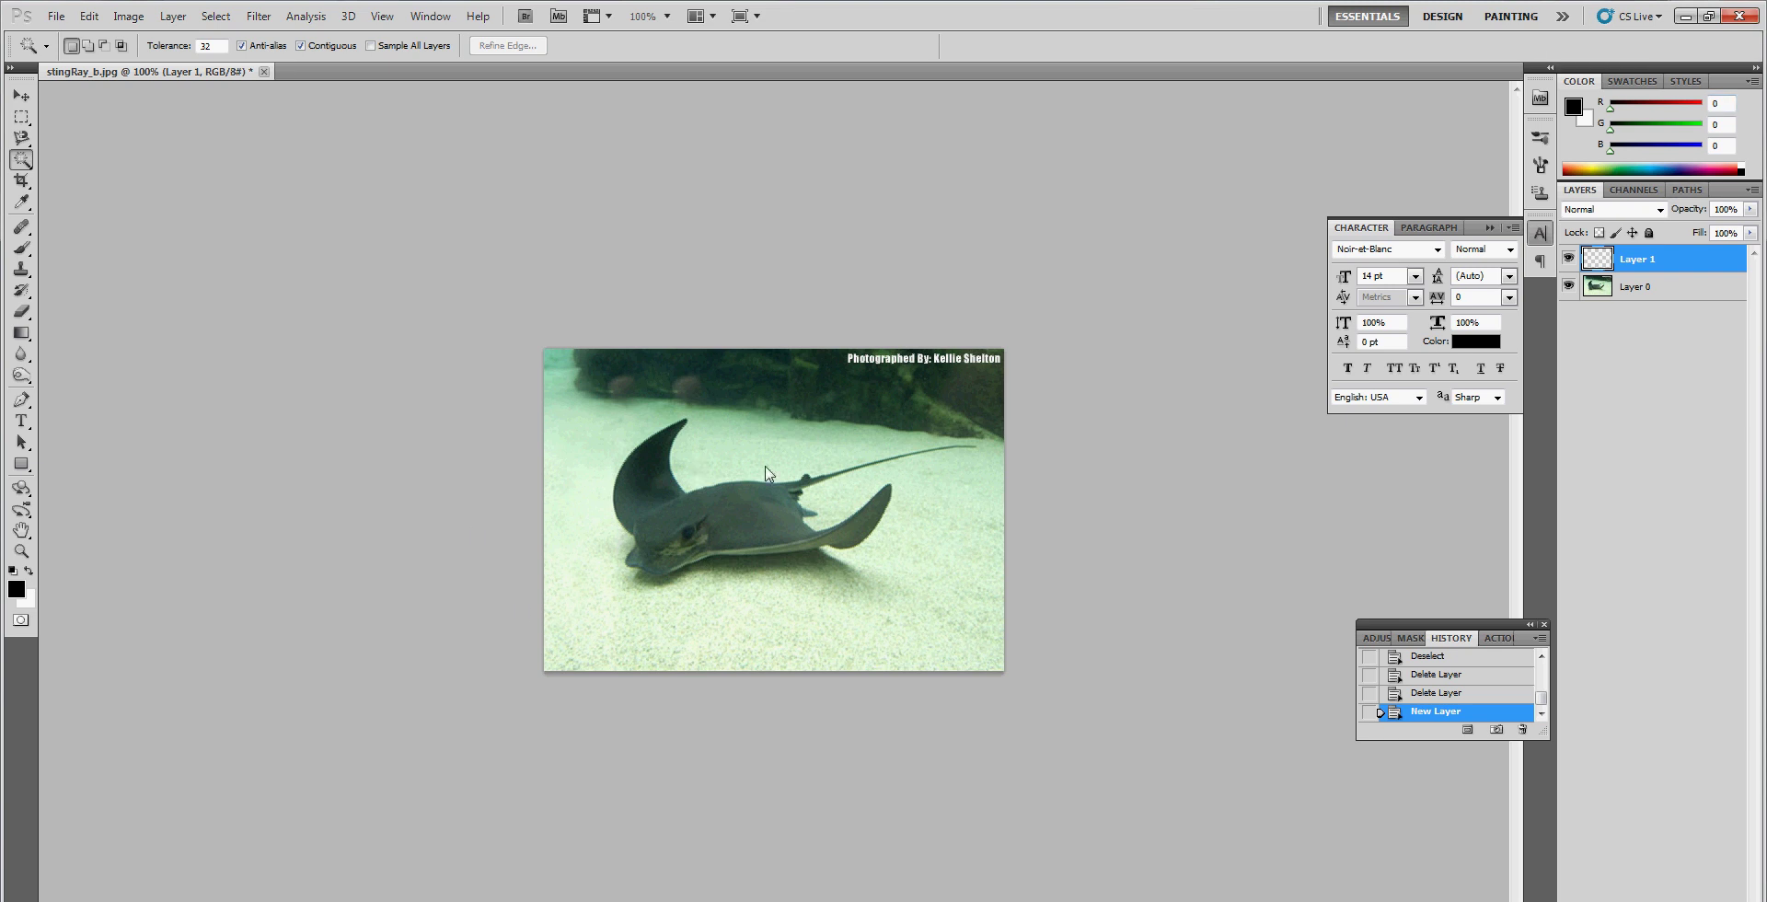
{"action": "key", "text": "b"}
{"action": "left_click_drag", "start_coordinate": [685, 433], "coordinate": [670, 431]}
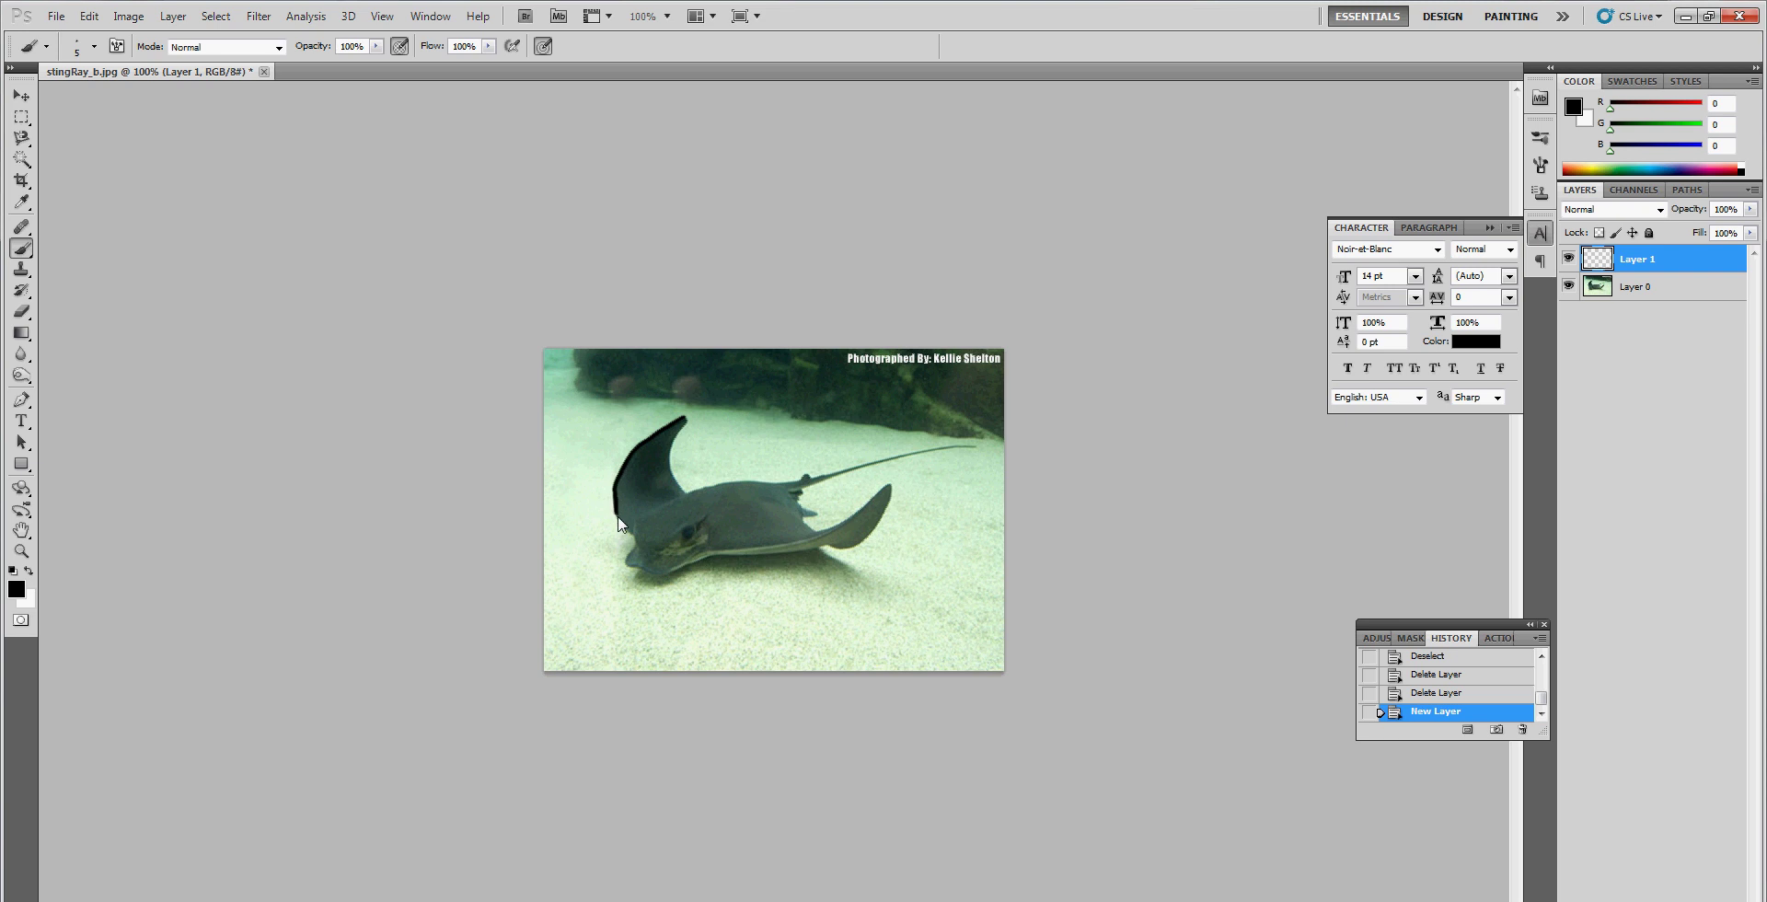
{"action": "left_click_drag", "start_coordinate": [618, 516], "coordinate": [623, 525]}
{"action": "left_click_drag", "start_coordinate": [669, 568], "coordinate": [698, 561]}
{"action": "left_click_drag", "start_coordinate": [820, 551], "coordinate": [825, 548]}
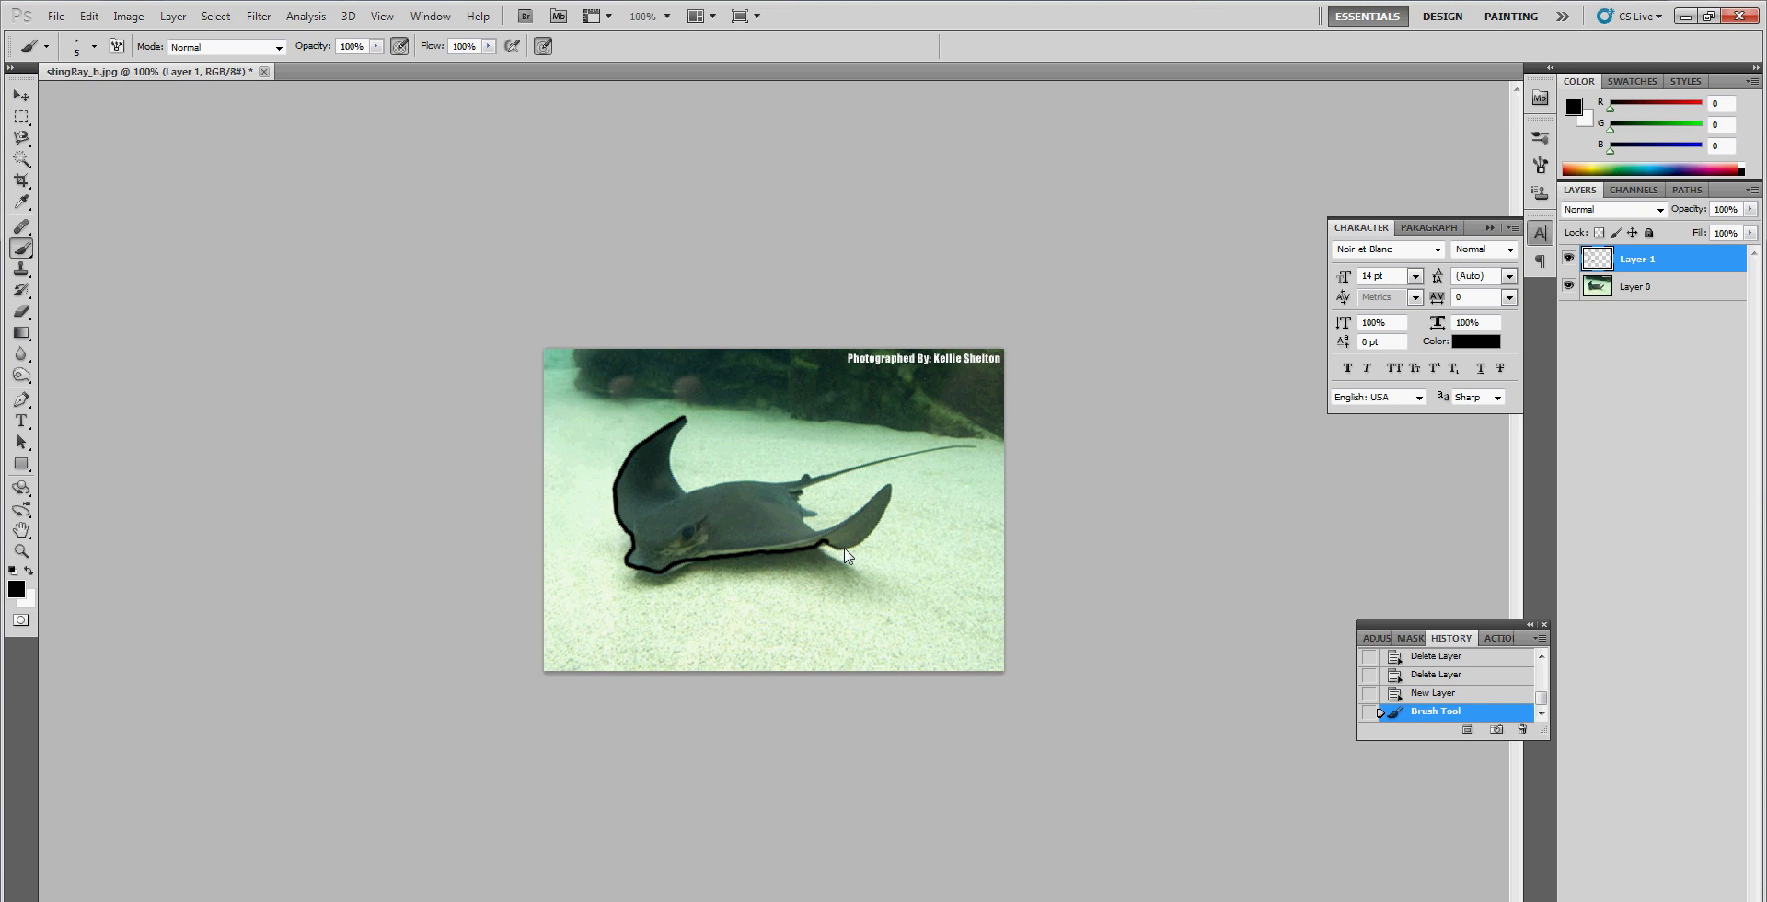
{"action": "mouse_move", "coordinate": [872, 537]}
{"action": "left_mouse_down"}
{"action": "mouse_move", "coordinate": [893, 490]}
{"action": "mouse_move", "coordinate": [868, 501]}
{"action": "left_mouse_up"}
{"action": "mouse_move", "coordinate": [802, 516]}
{"action": "left_mouse_down"}
{"action": "mouse_move", "coordinate": [830, 475]}
{"action": "mouse_move", "coordinate": [978, 455]}
{"action": "left_mouse_up"}
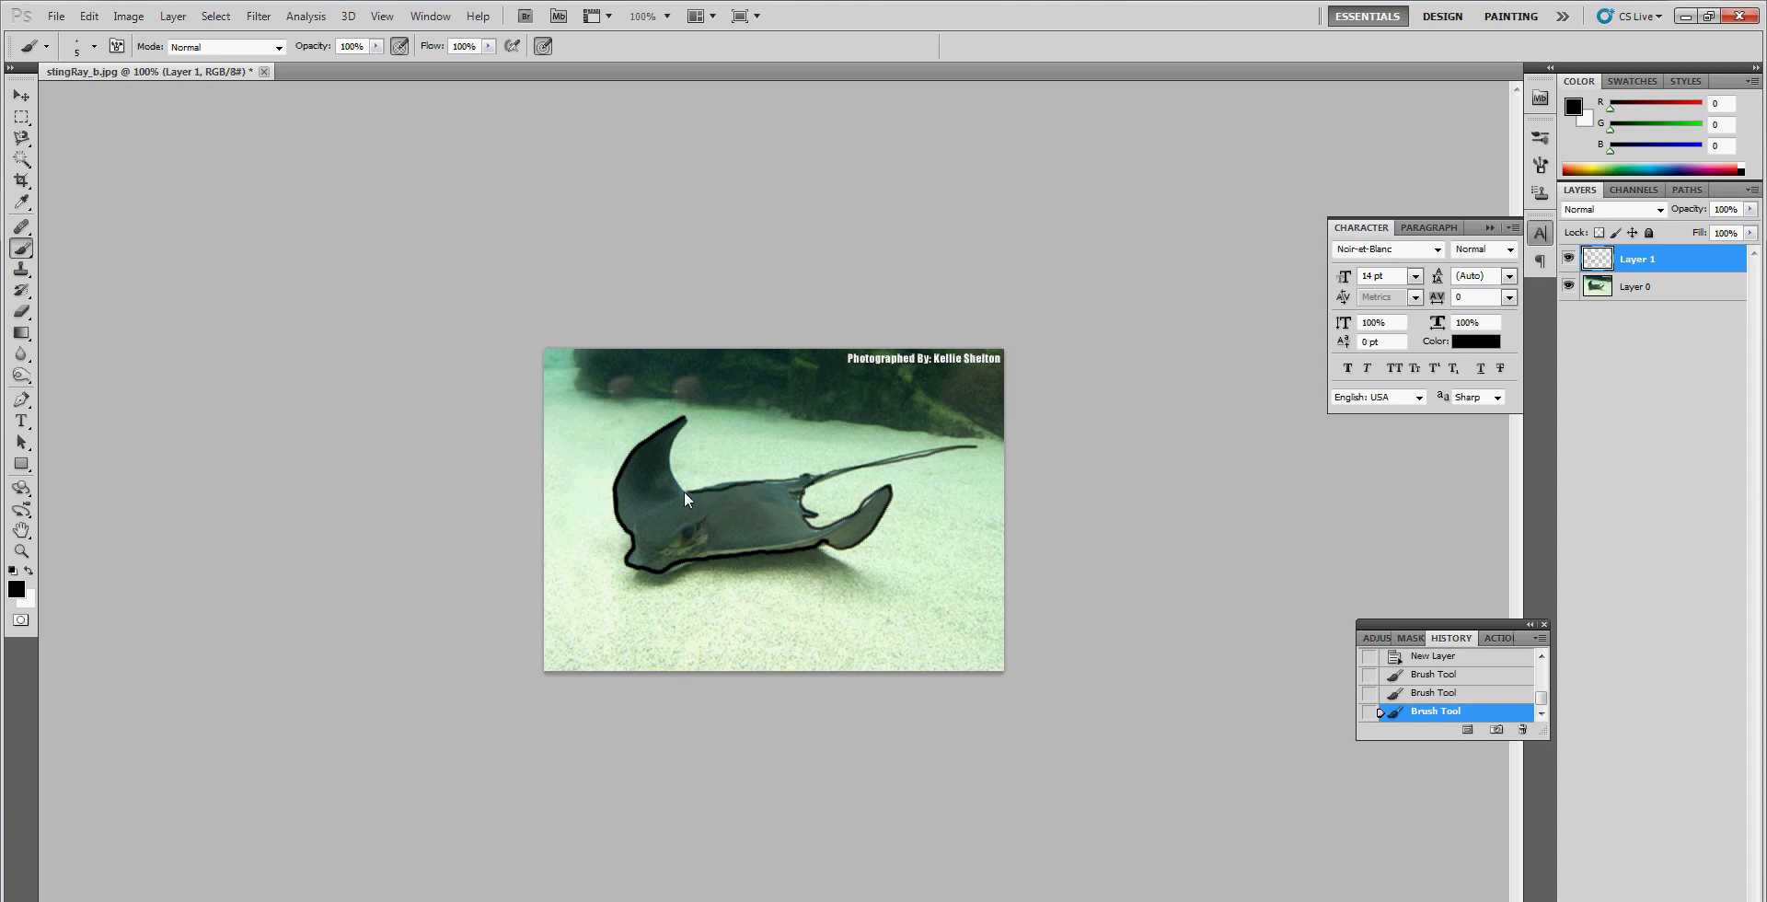
{"action": "mouse_move", "coordinate": [677, 482]}
{"action": "left_mouse_down"}
{"action": "mouse_move", "coordinate": [660, 391]}
{"action": "mouse_move", "coordinate": [714, 440]}
{"action": "mouse_move", "coordinate": [686, 416]}
{"action": "mouse_move", "coordinate": [671, 482]}
{"action": "left_mouse_up"}
Step: Fill the area inside the outline with white, deselect, and make Layer 0 active
{"action": "key", "text": "w"}
{"action": "left_click", "coordinate": [662, 504]}
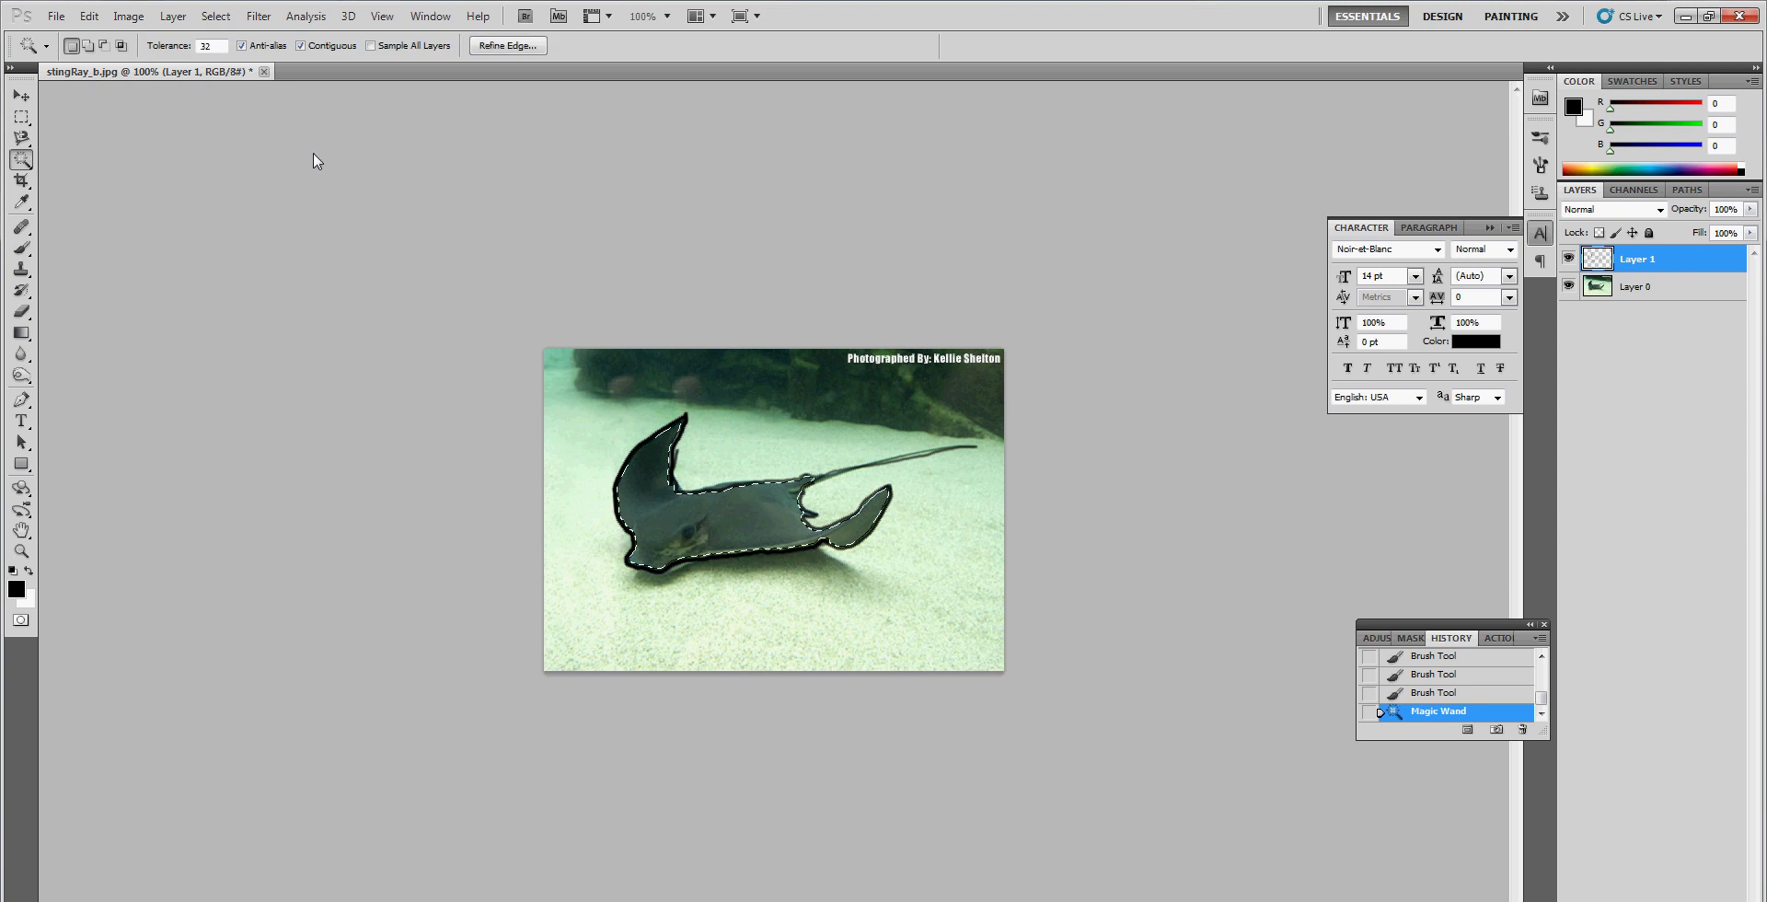
{"action": "key", "text": "ctrl+BackSpace"}
{"action": "key", "text": "ctrl+d"}
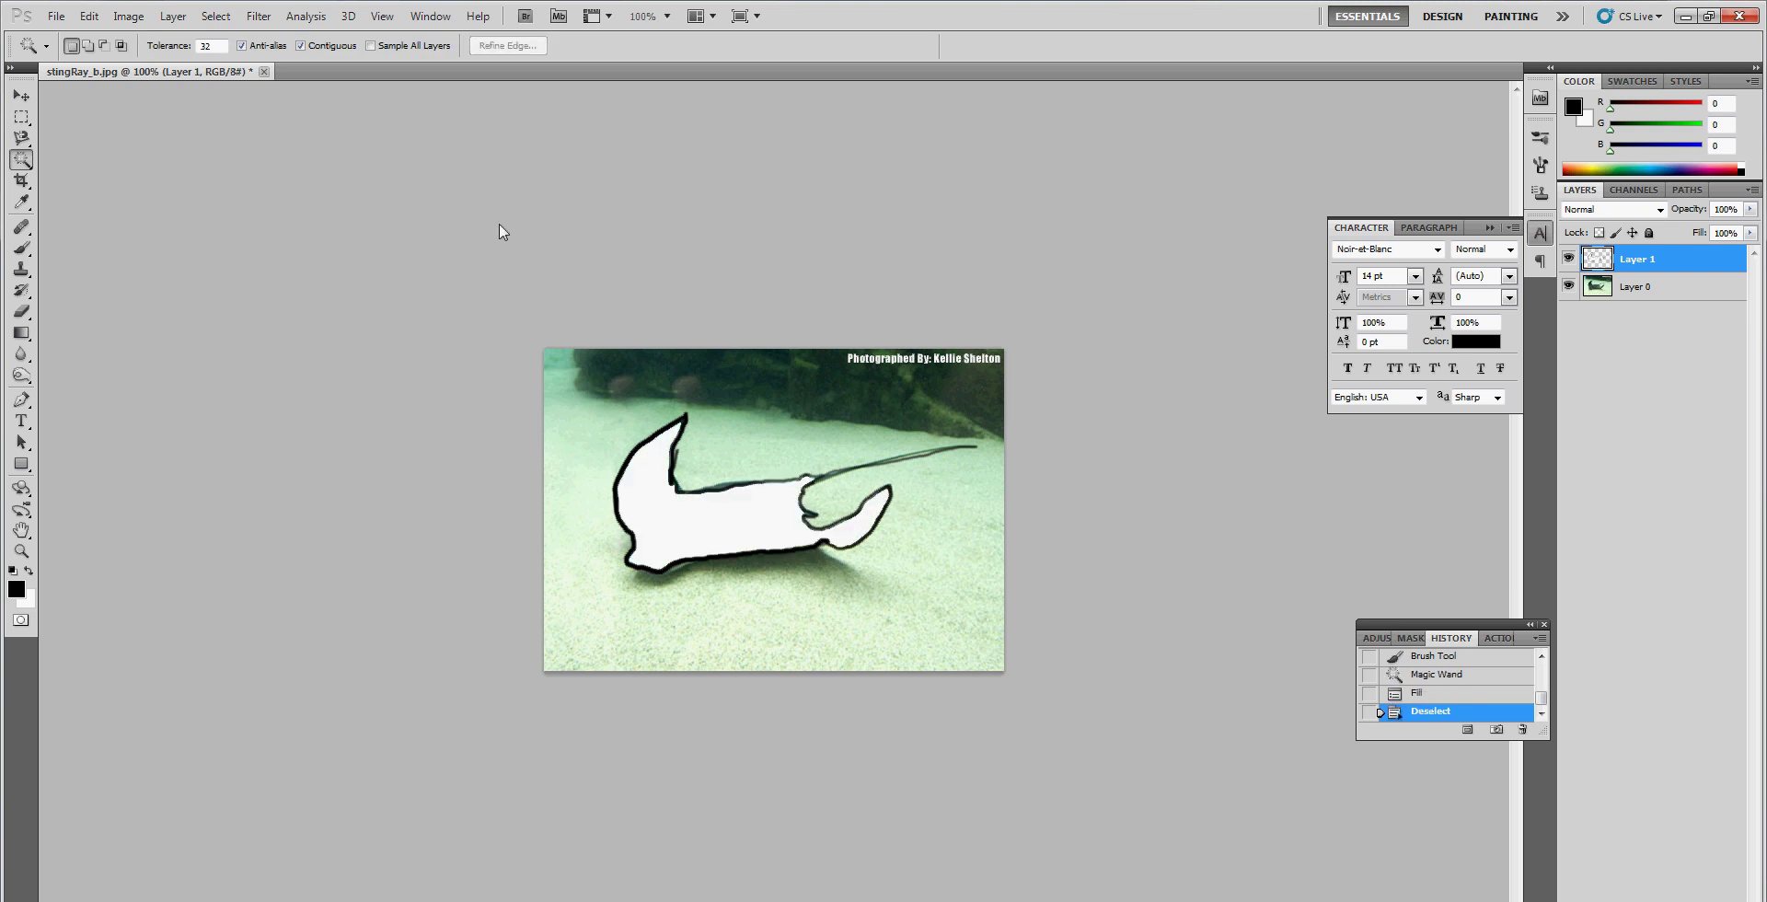
{"action": "left_click", "coordinate": [1631, 302]}
Step: Add Layer 2 and brush the shadow's outline beneath the stingray's body
{"action": "key", "text": "ctrl+shift+alt+n"}
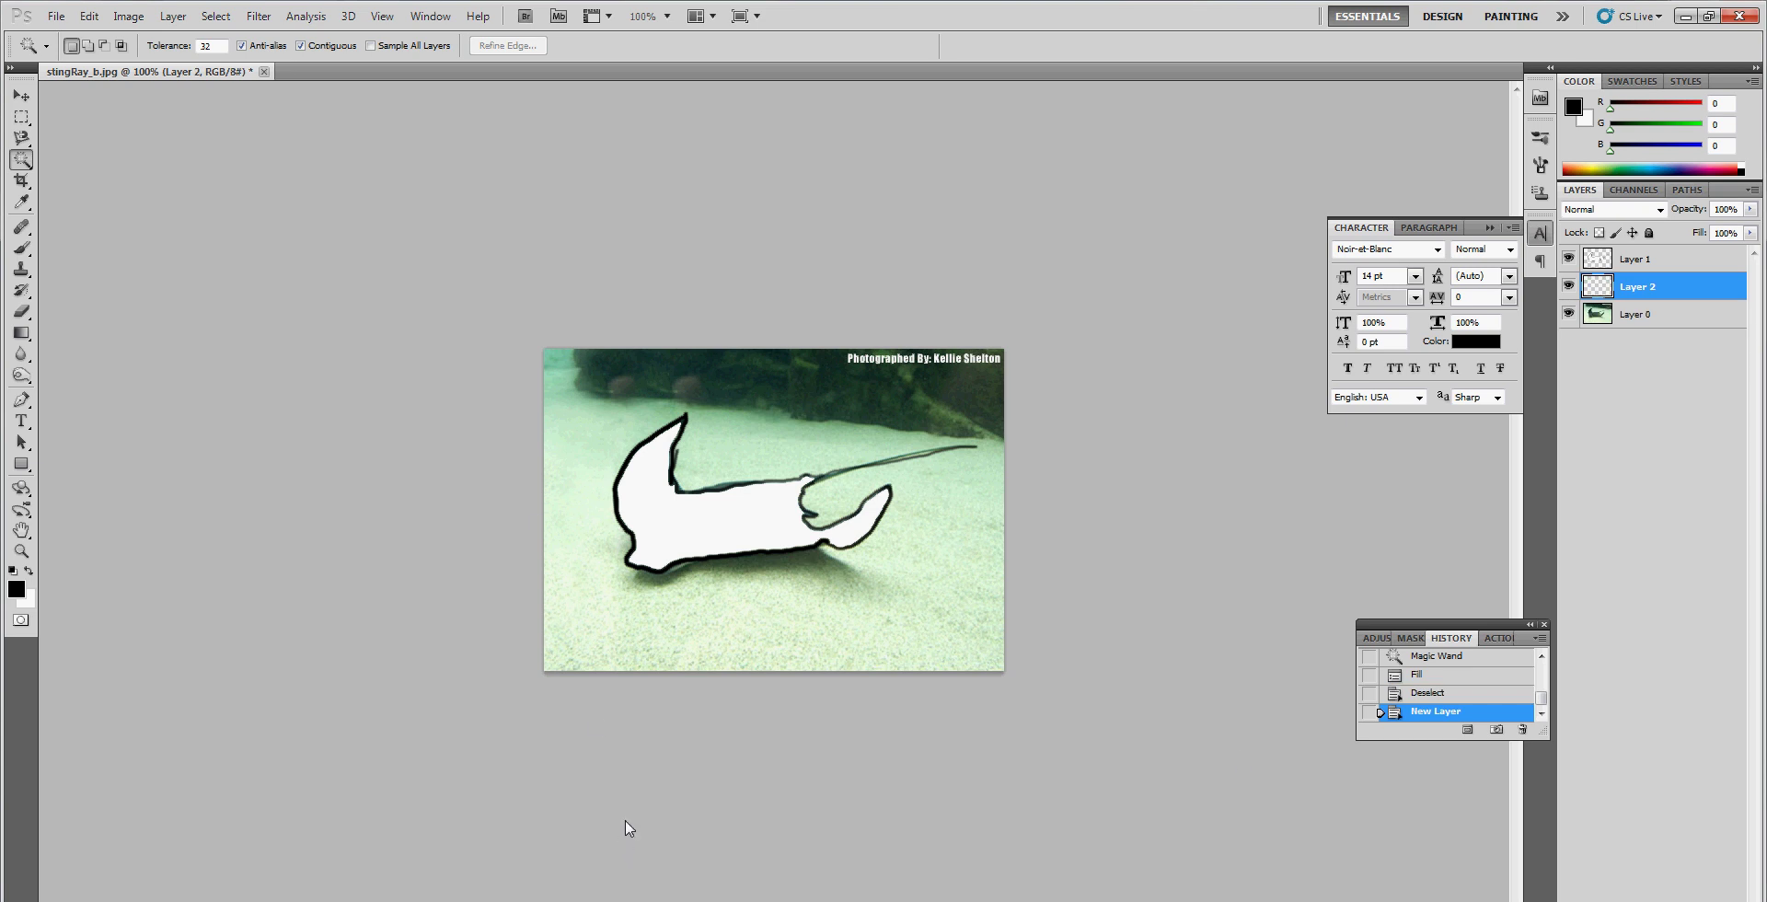
{"action": "key", "text": "b"}
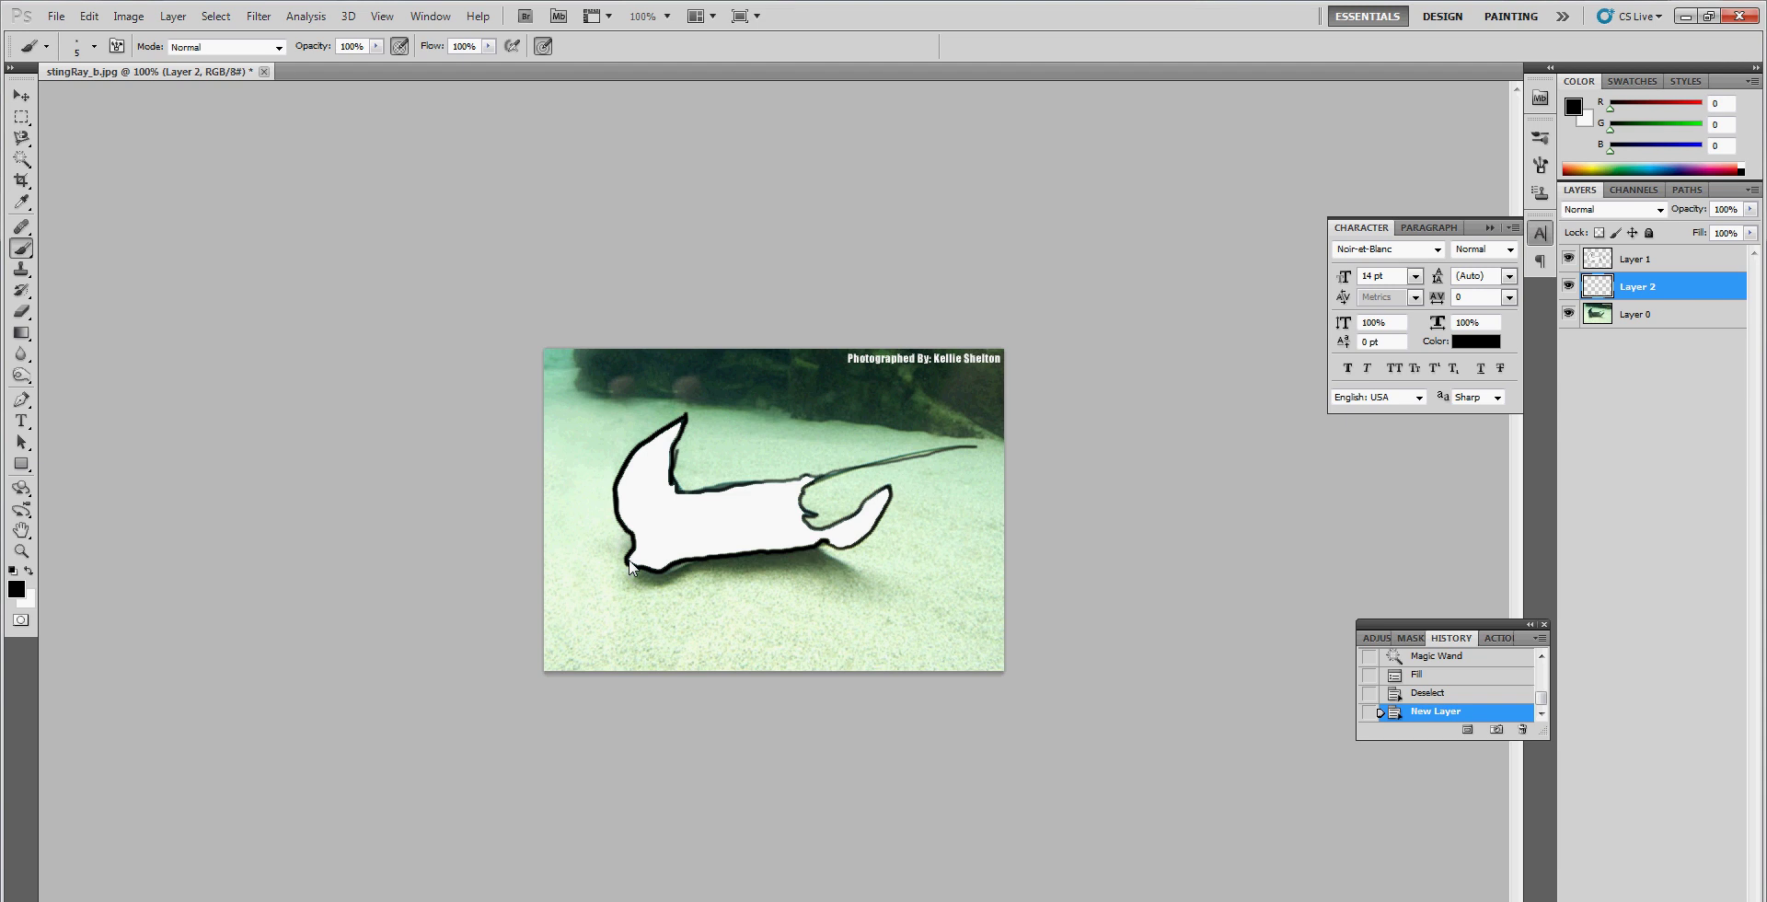
{"action": "mouse_move", "coordinate": [639, 559]}
{"action": "left_mouse_down"}
{"action": "mouse_move", "coordinate": [647, 583]}
{"action": "mouse_move", "coordinate": [768, 572]}
{"action": "mouse_move", "coordinate": [835, 590]}
{"action": "mouse_move", "coordinate": [851, 571]}
{"action": "mouse_move", "coordinate": [810, 552]}
{"action": "mouse_move", "coordinate": [635, 576]}
{"action": "left_mouse_up"}
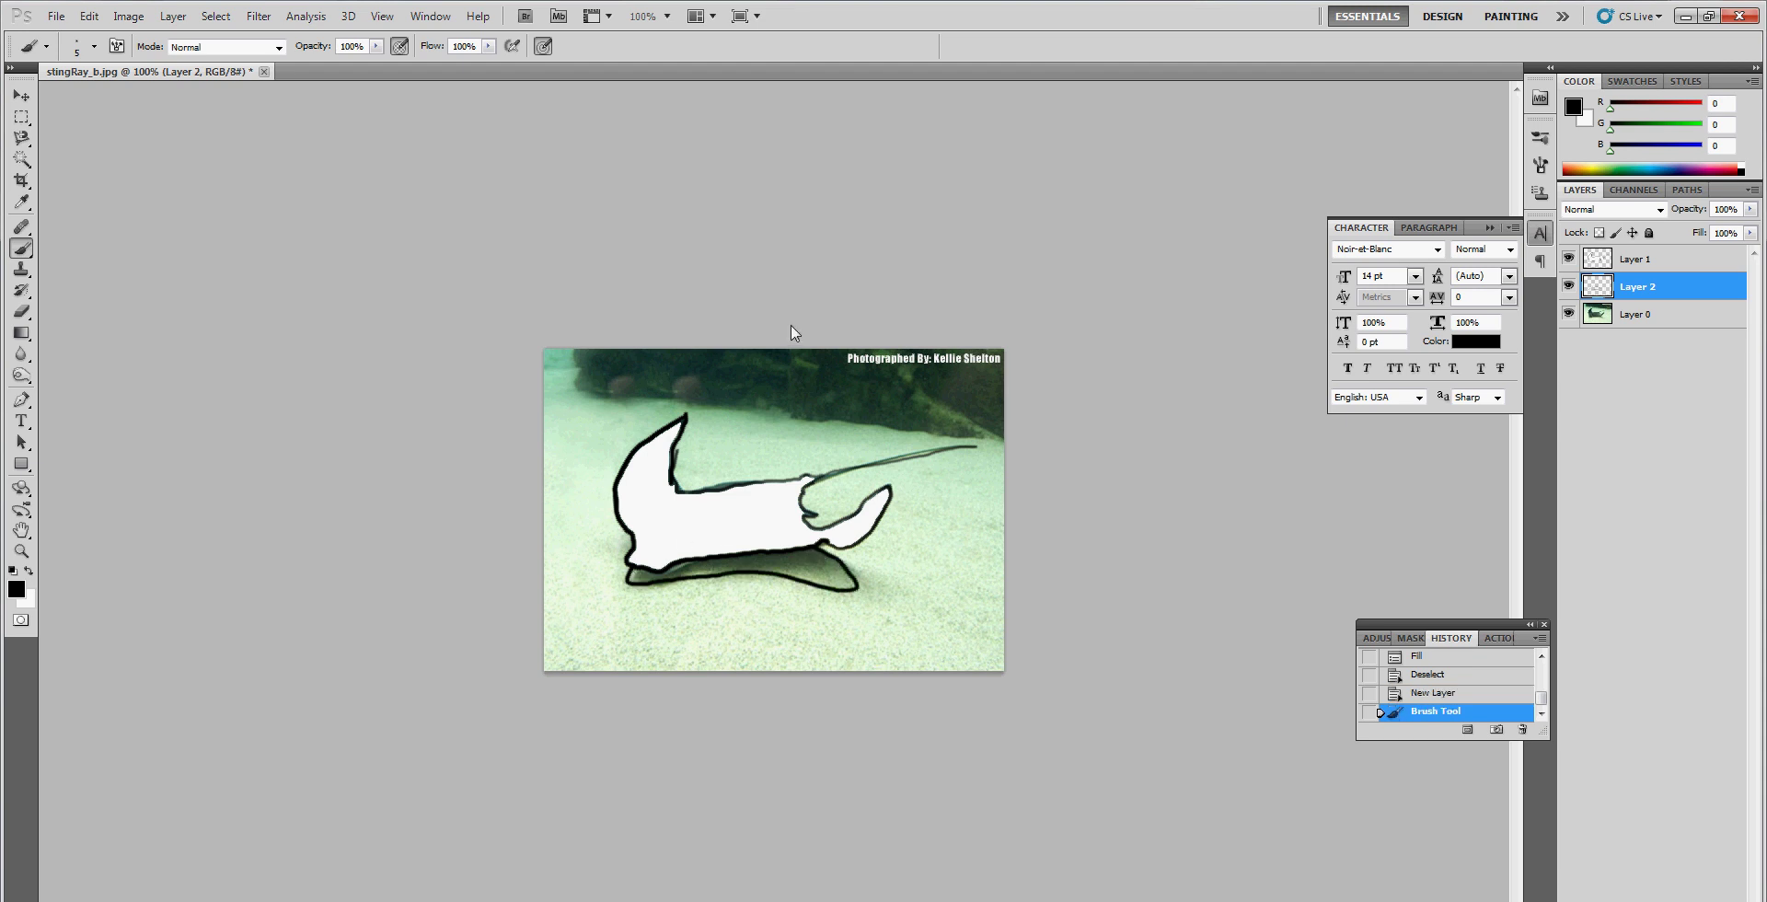
Step: Select inside the shadow outline with the Magic Wand, fill it black, and deselect
{"action": "key", "text": "w"}
{"action": "left_click", "coordinate": [800, 566]}
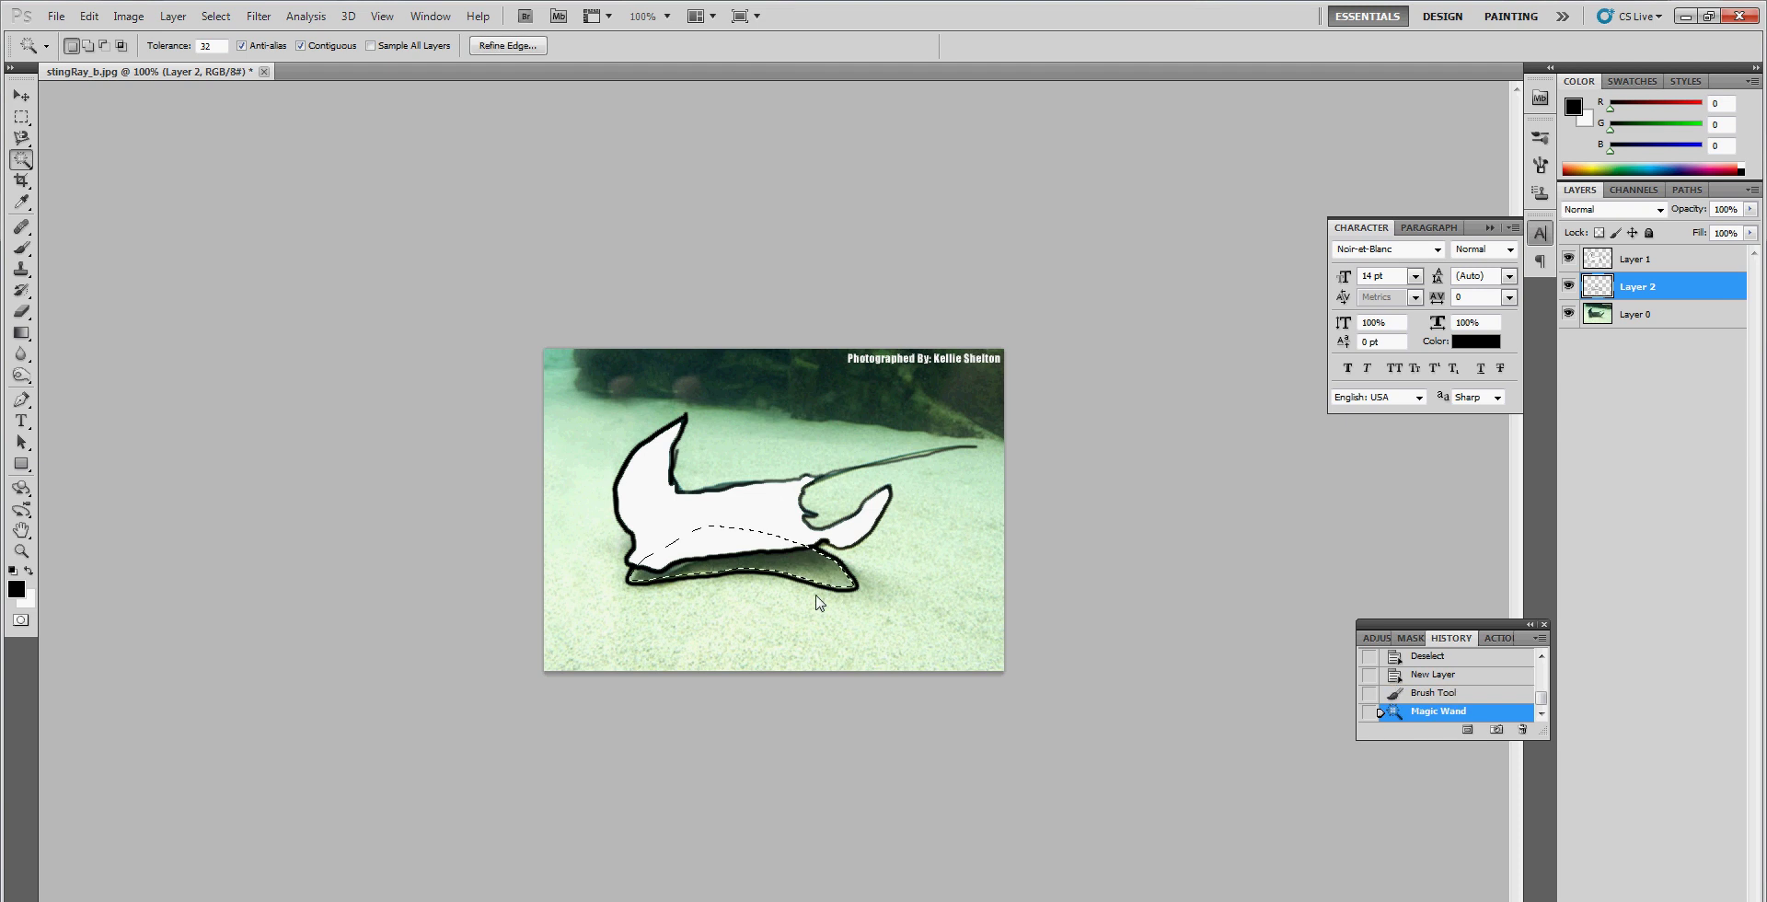
{"action": "key", "text": "ctrl+BackSpace"}
{"action": "key", "text": "alt+BackSpace"}
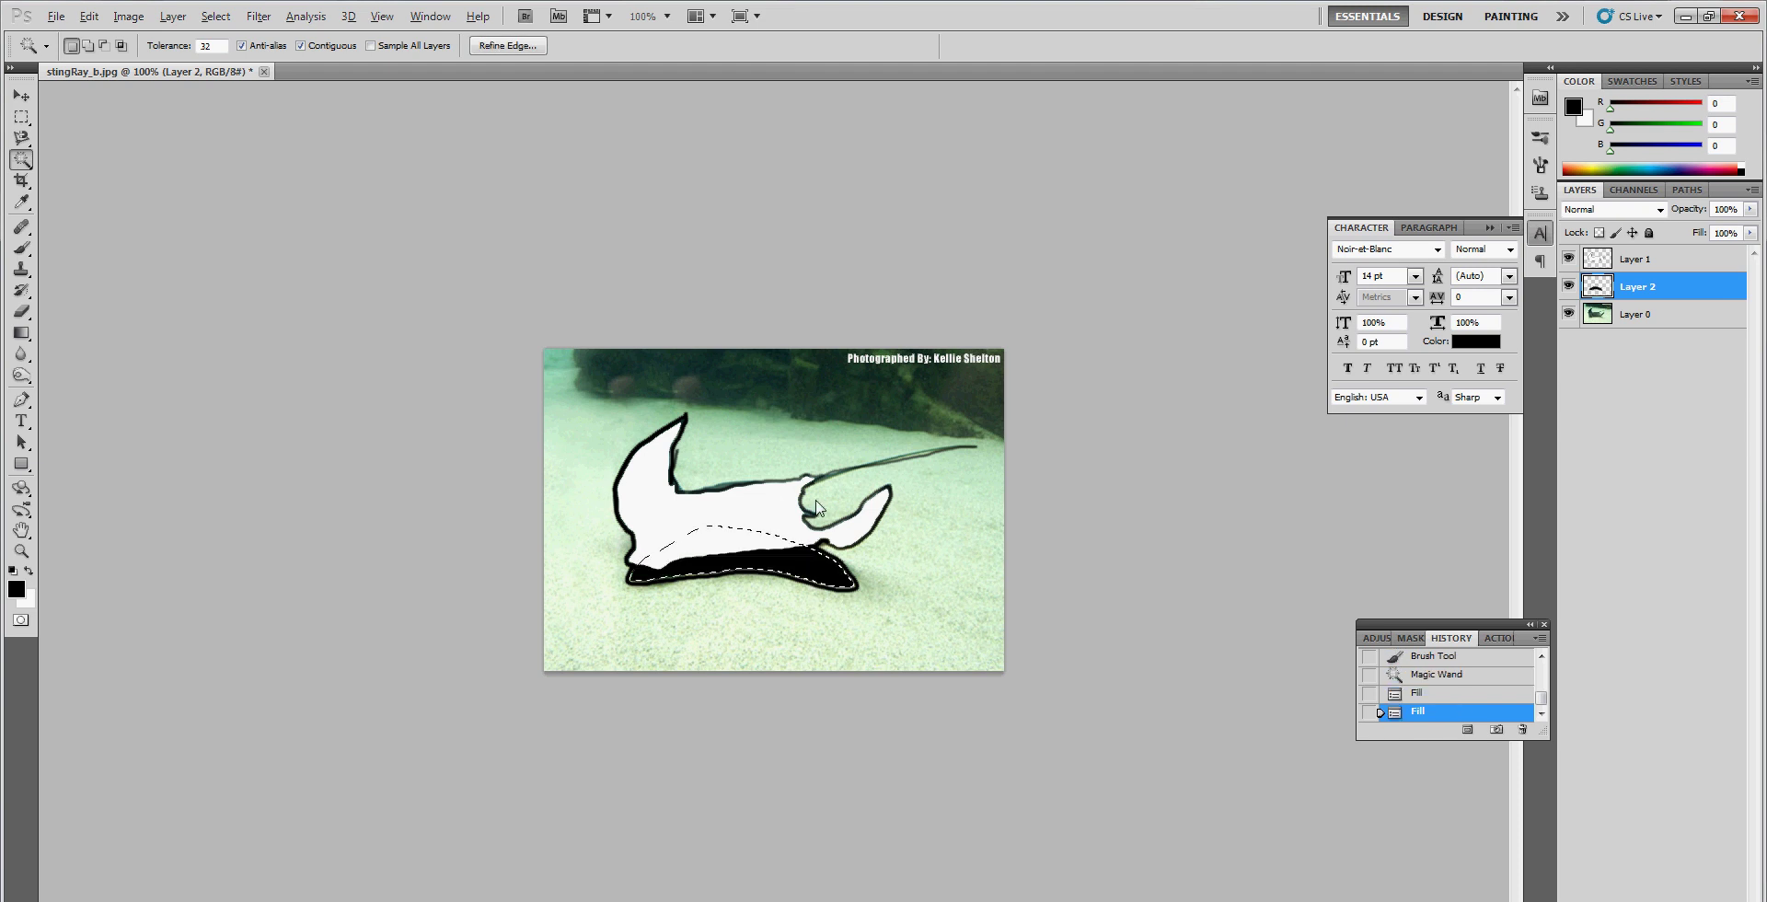
{"action": "key", "text": "ctrl+d"}
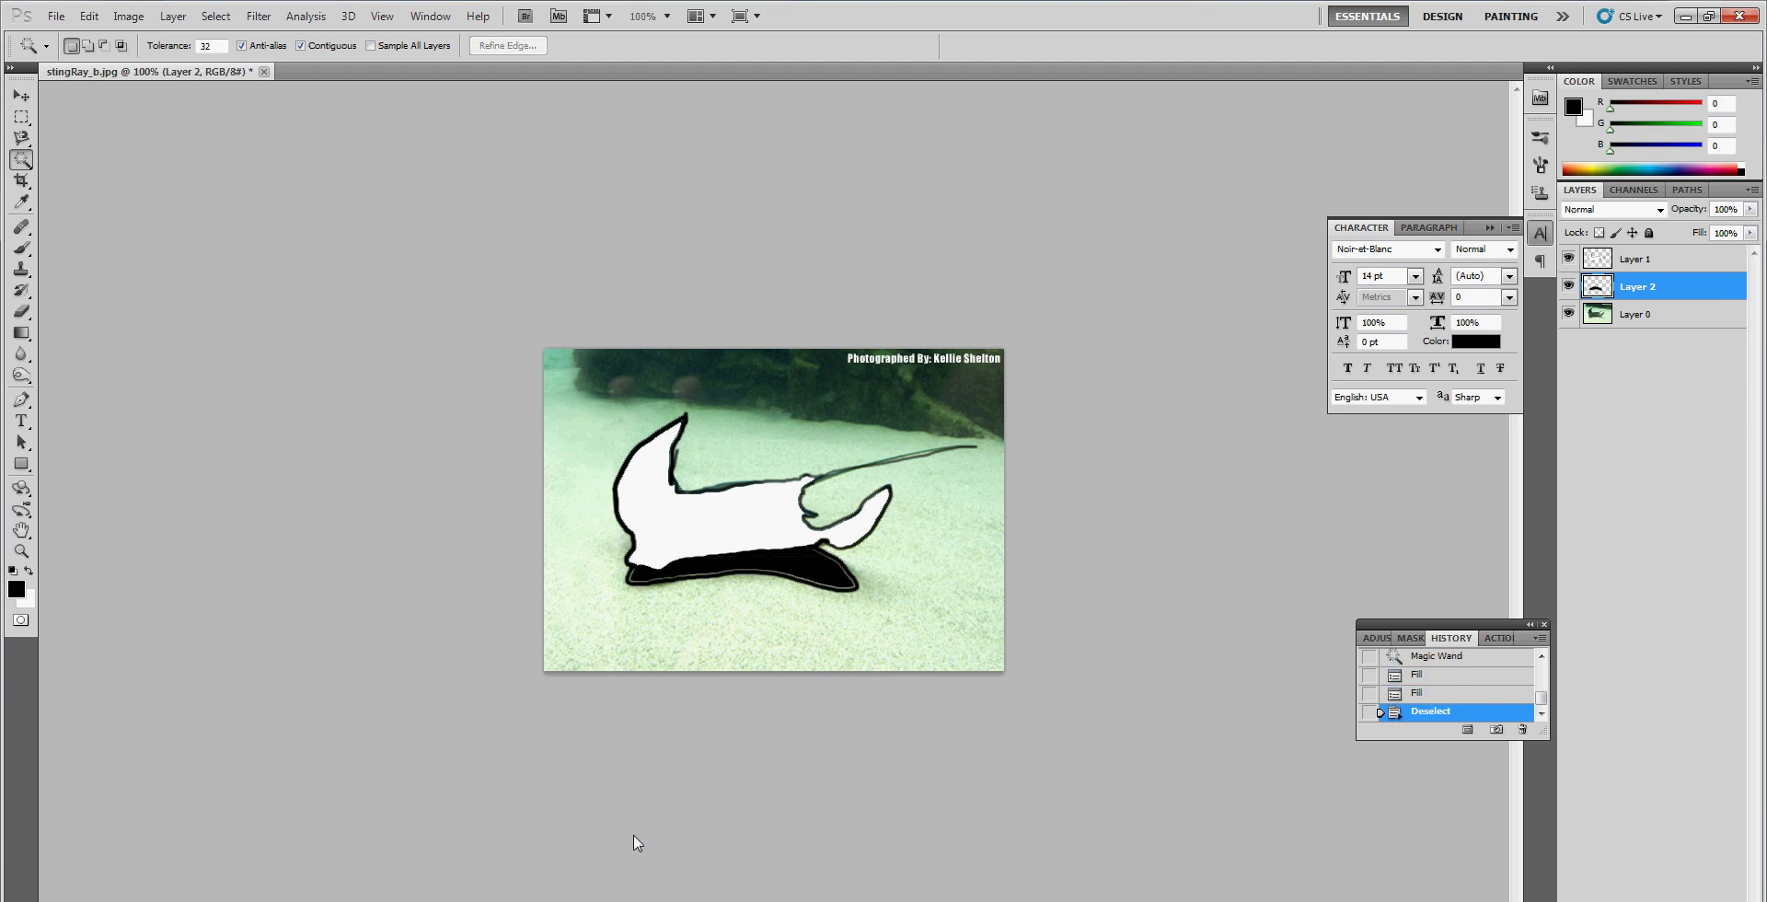